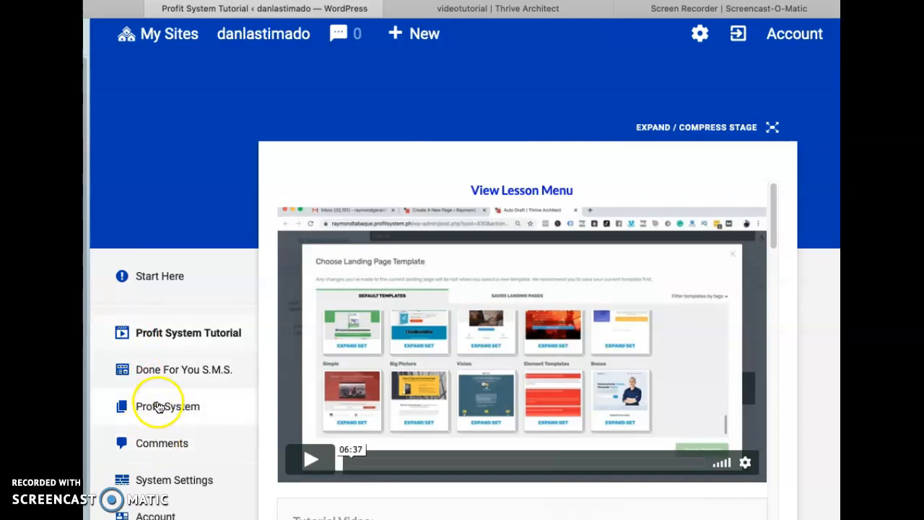
- Open the list of all Profit System pages and look through the existing published and draft pages
left_click(158, 404)
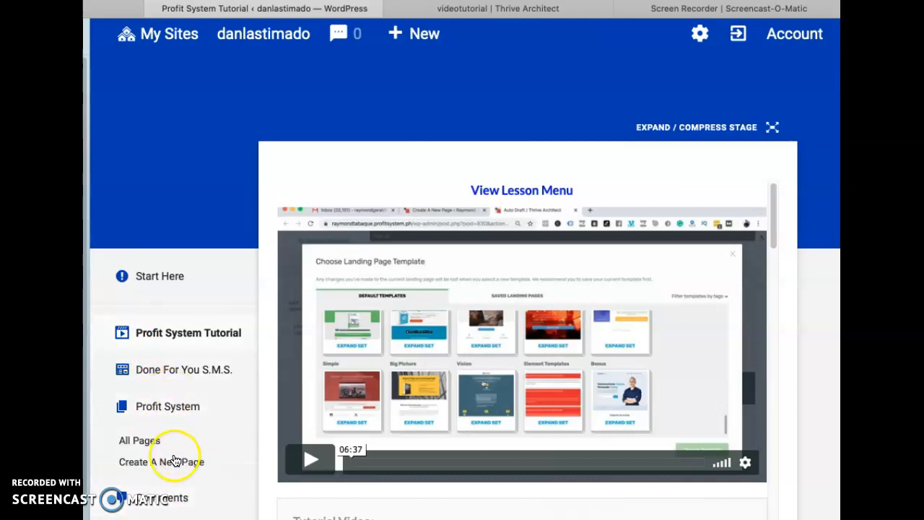
left_click(153, 442)
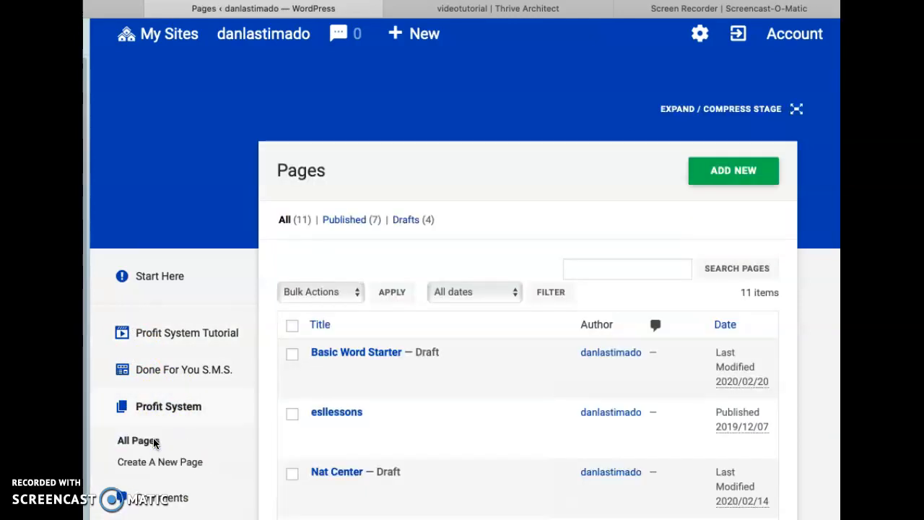
scroll(464, 411, "down", 6)
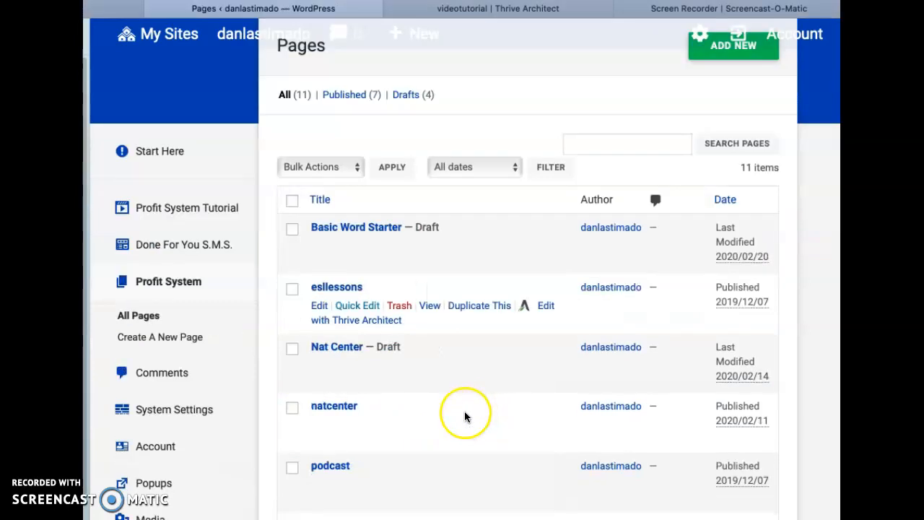
scroll(438, 357, "up", 2)
scroll(438, 357, "down", 6)
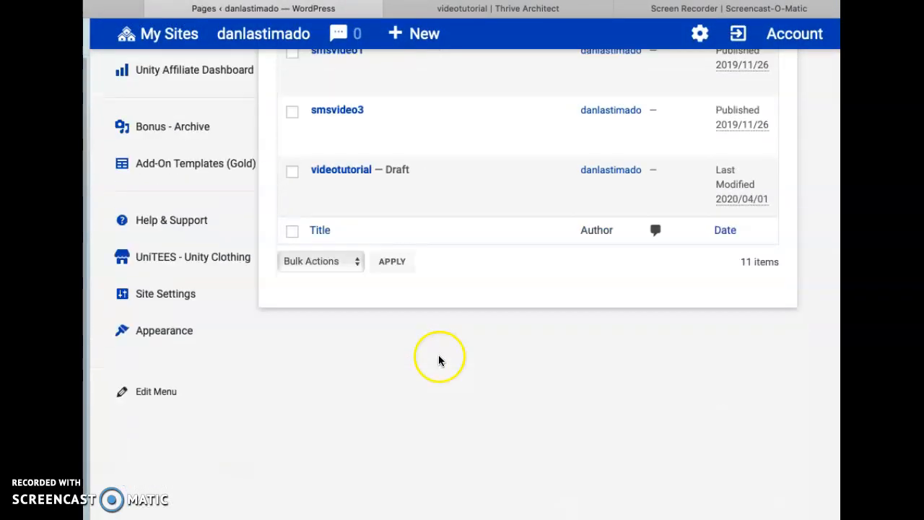
scroll(425, 173, "up", 7)
scroll(454, 363, "up", 4)
scroll(454, 357, "down", 6)
scroll(474, 263, "up", 4)
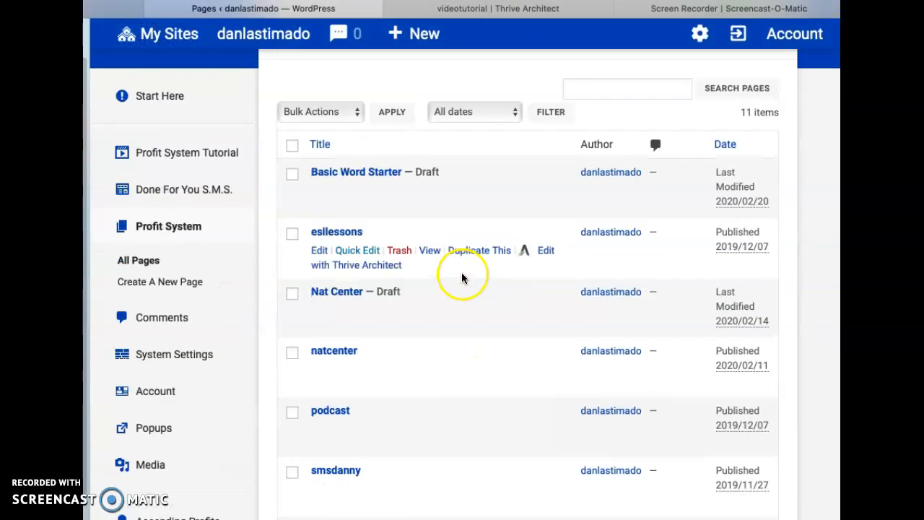
- Create a new page and enter "5Reason" as its title
left_click(163, 286)
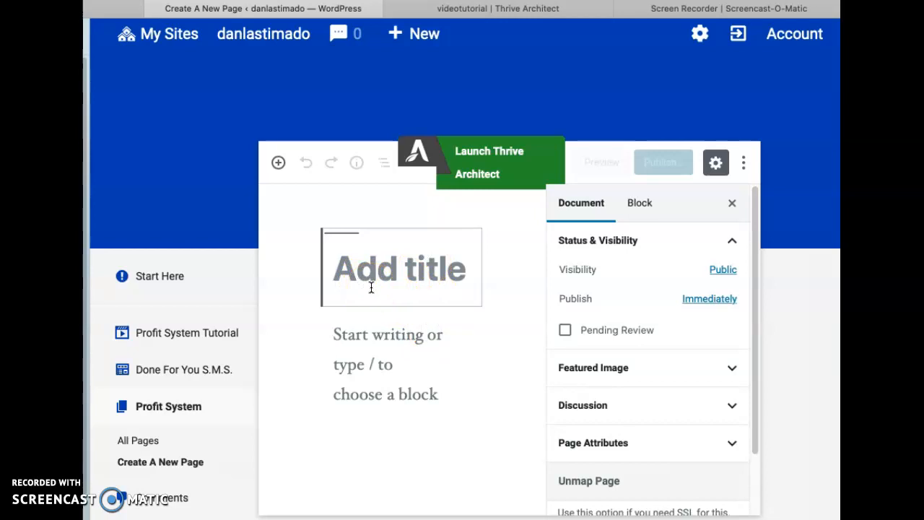
type("5")
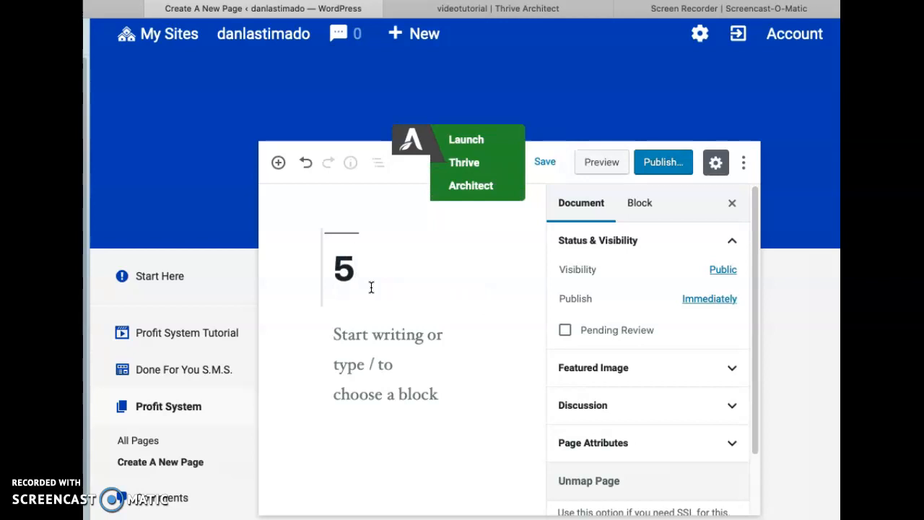
type("Rea")
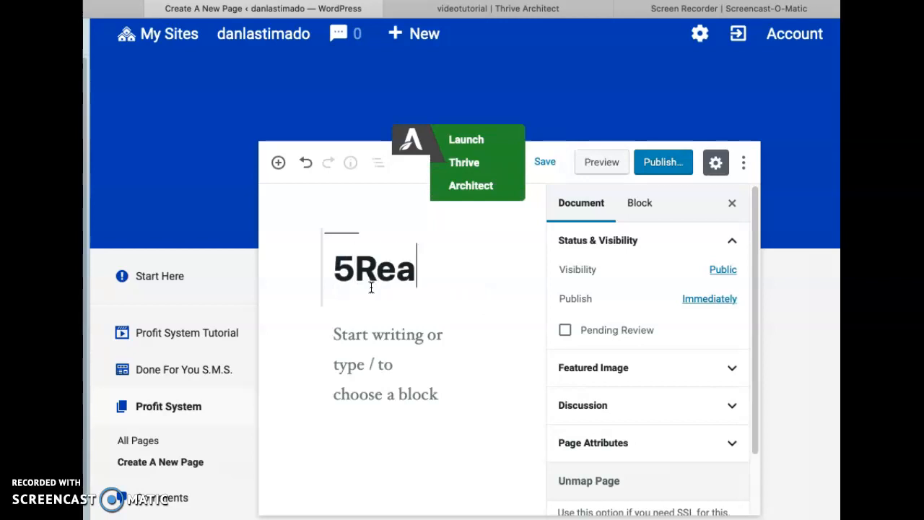
type("so")
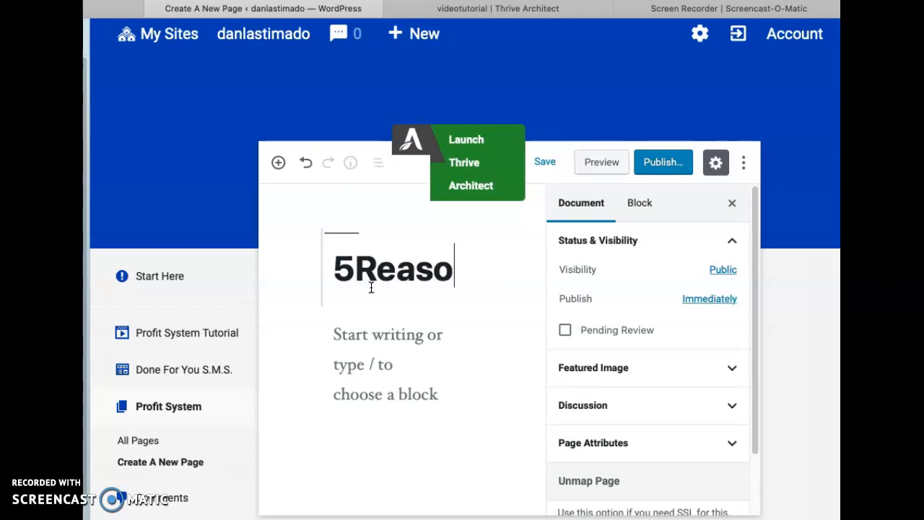
type("n")
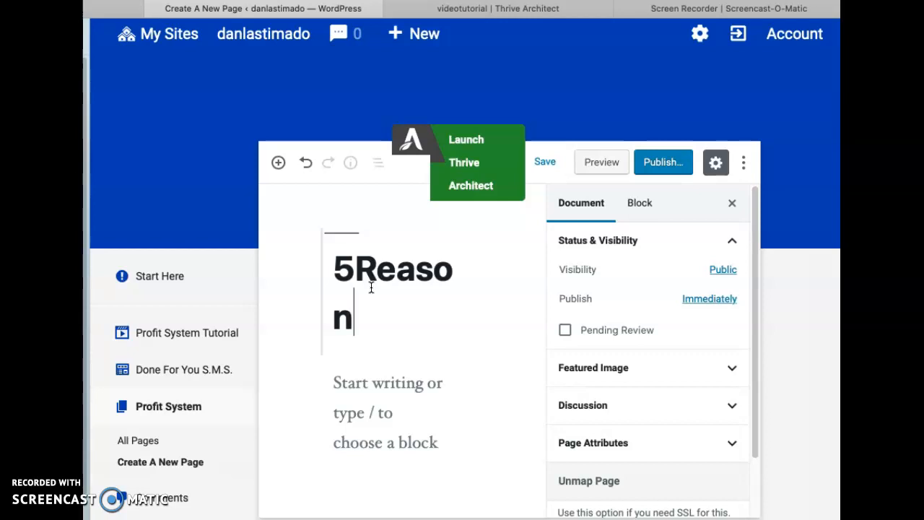
left_click(463, 306)
- Launch Thrive Architect for the new page and look over the draft's default layout
left_click(470, 176)
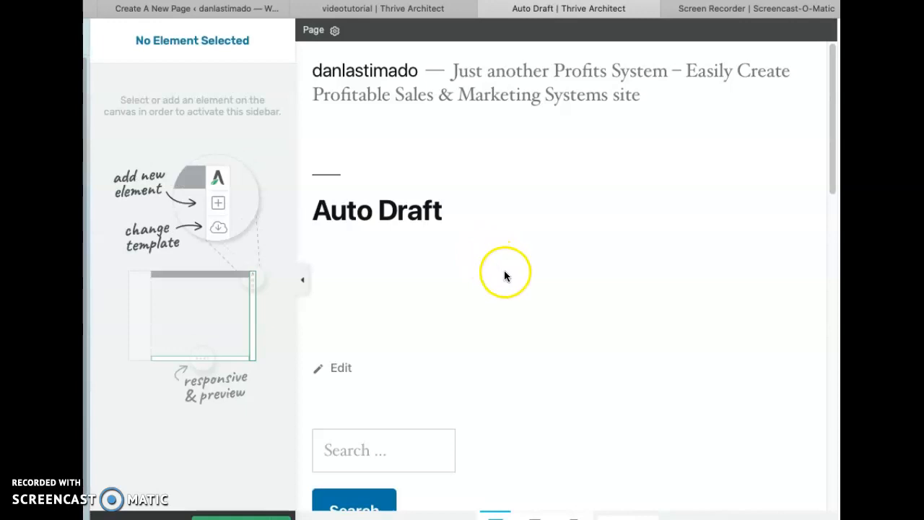
scroll(495, 248, "down", 5)
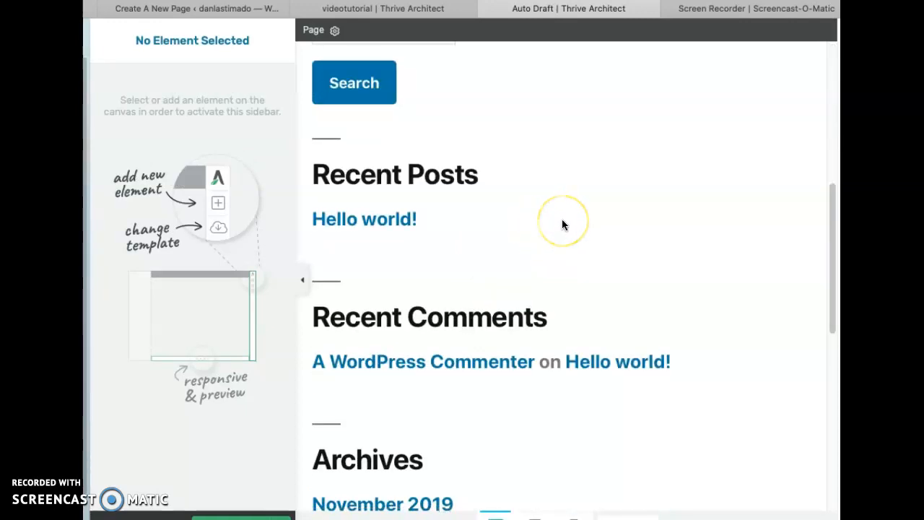
scroll(562, 219, "down", 3)
scroll(561, 220, "up", 2)
scroll(523, 291, "down", 4)
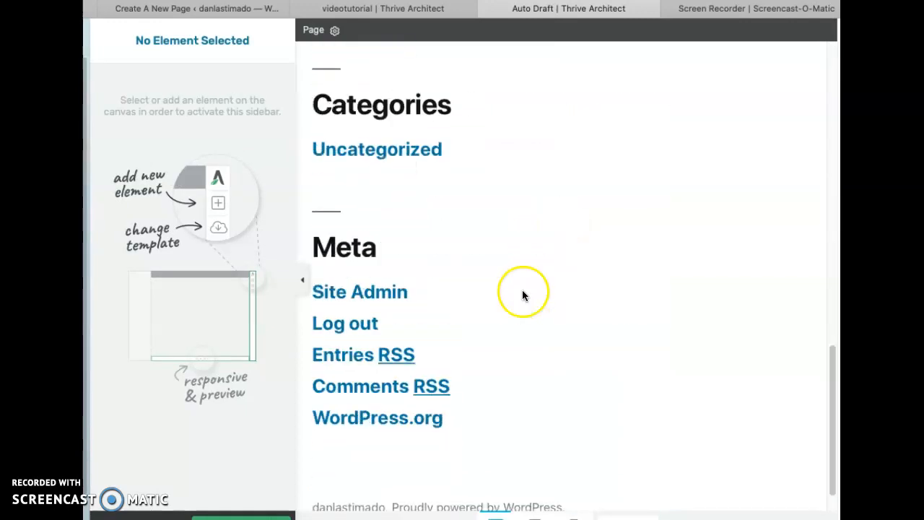
scroll(519, 306, "up", 10)
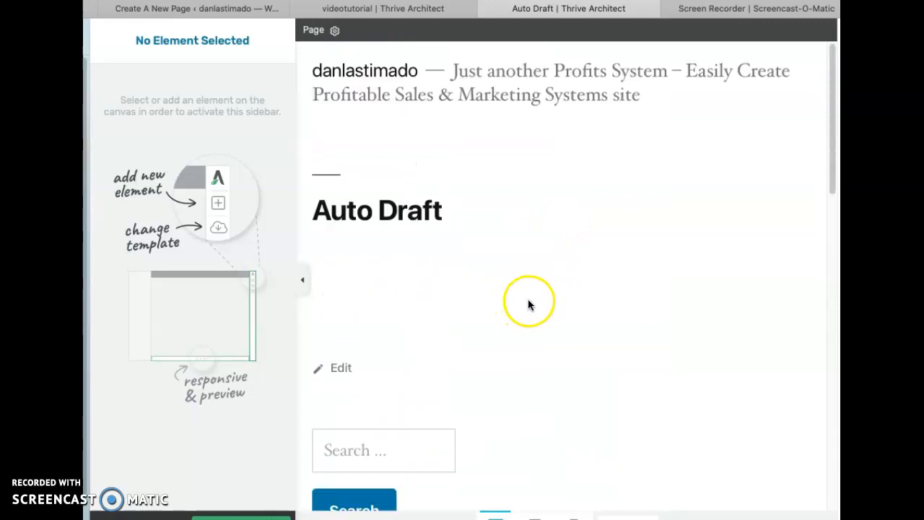
scroll(490, 296, "down", 5)
scroll(489, 306, "up", 5)
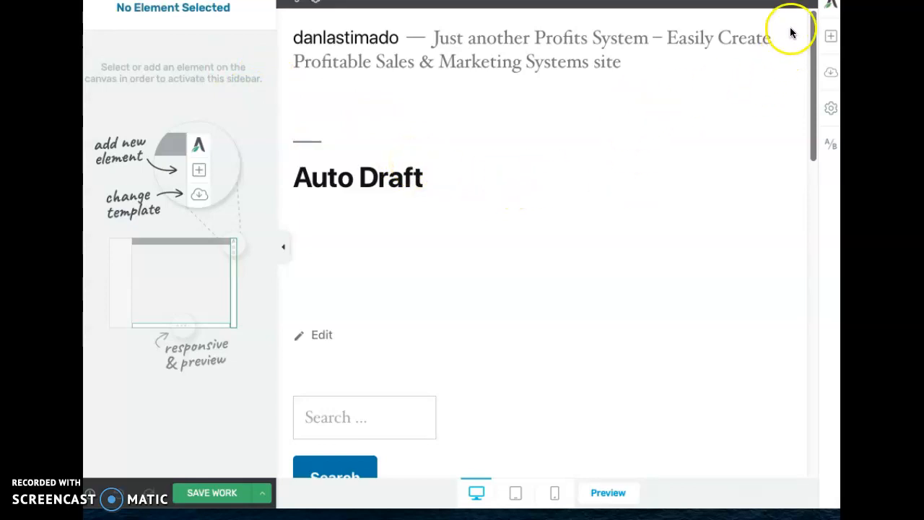
- Open the landing page template chooser and browse the default template sets
left_click(830, 75)
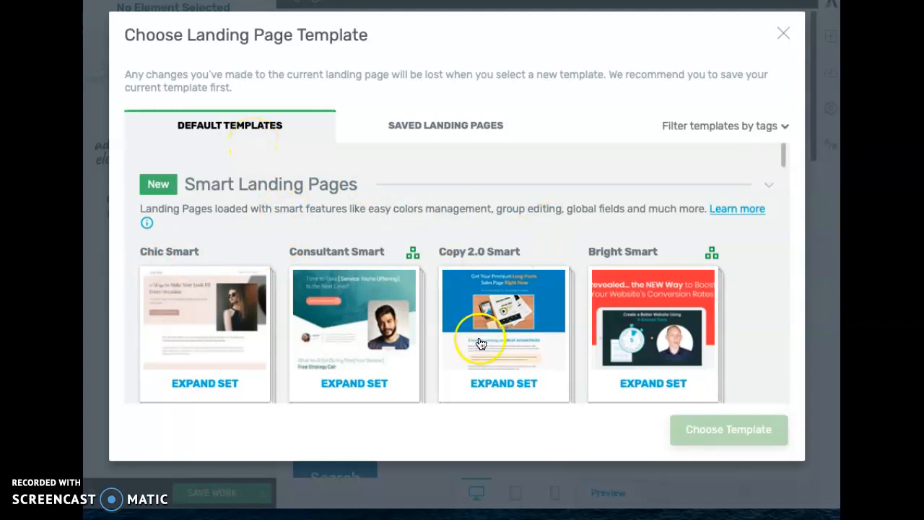
scroll(477, 361, "down", 4)
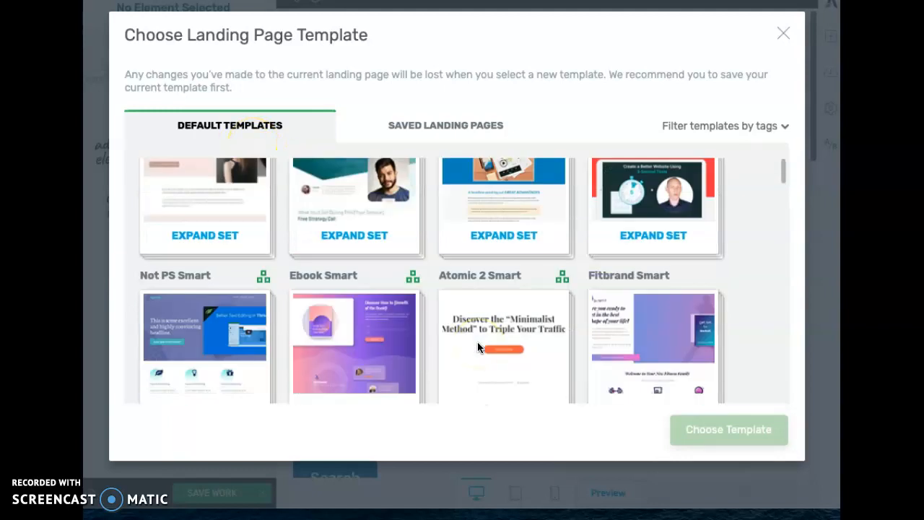
scroll(477, 347, "down", 5)
scroll(477, 341, "down", 10)
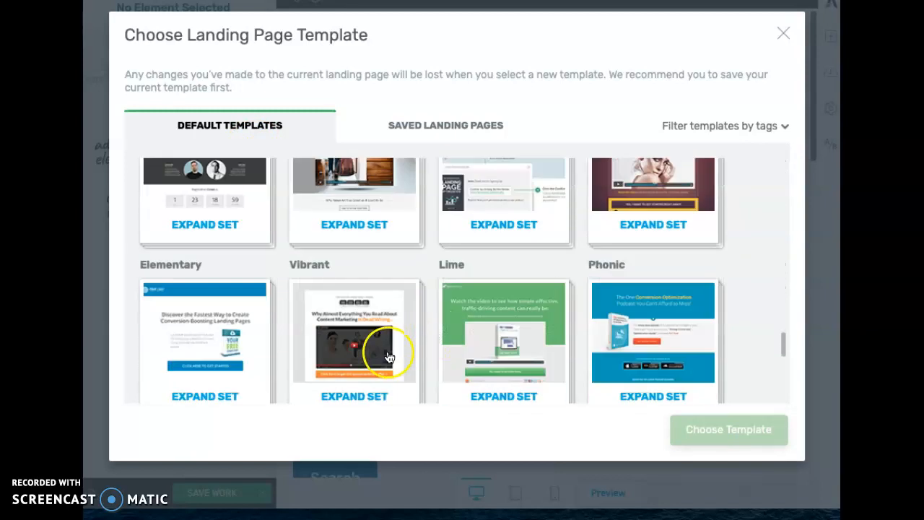
scroll(388, 357, "down", 5)
scroll(387, 356, "up", 10)
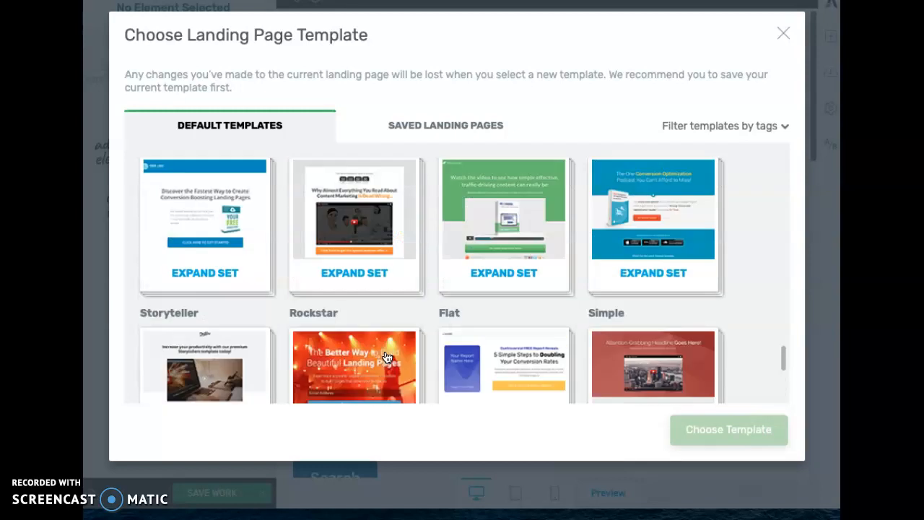
scroll(392, 316, "down", 5)
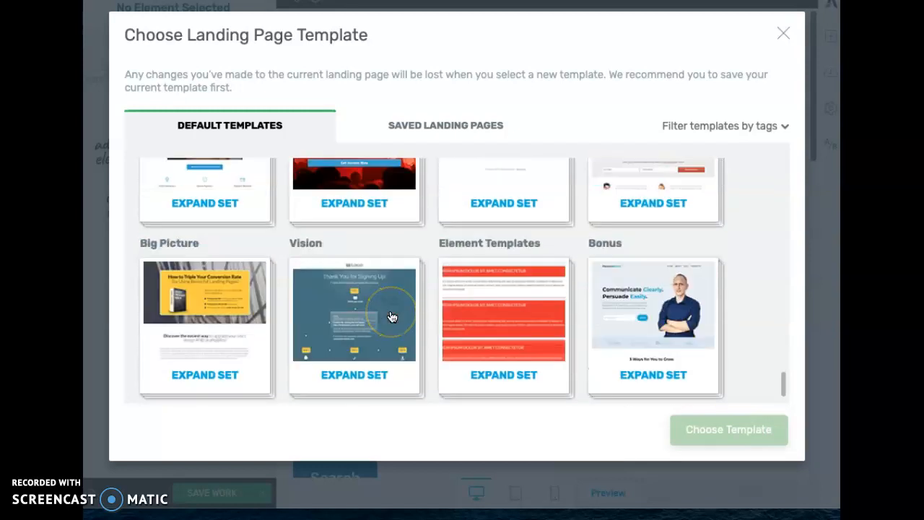
scroll(392, 317, "up", 1)
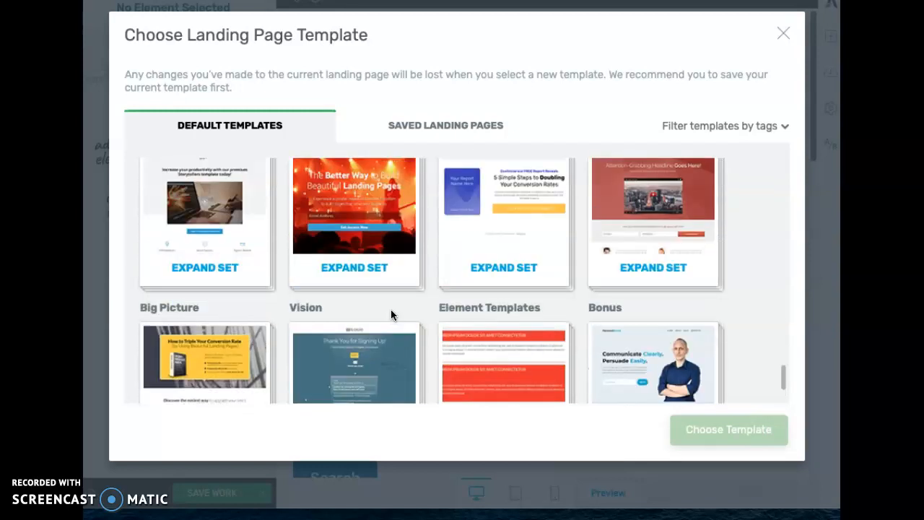
scroll(391, 308, "down", 1)
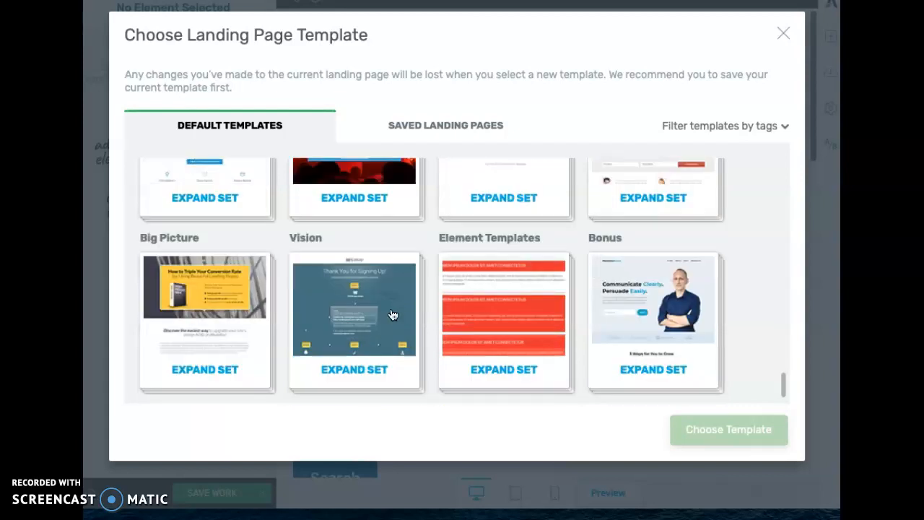
scroll(391, 312, "up", 5)
scroll(391, 316, "up", 4)
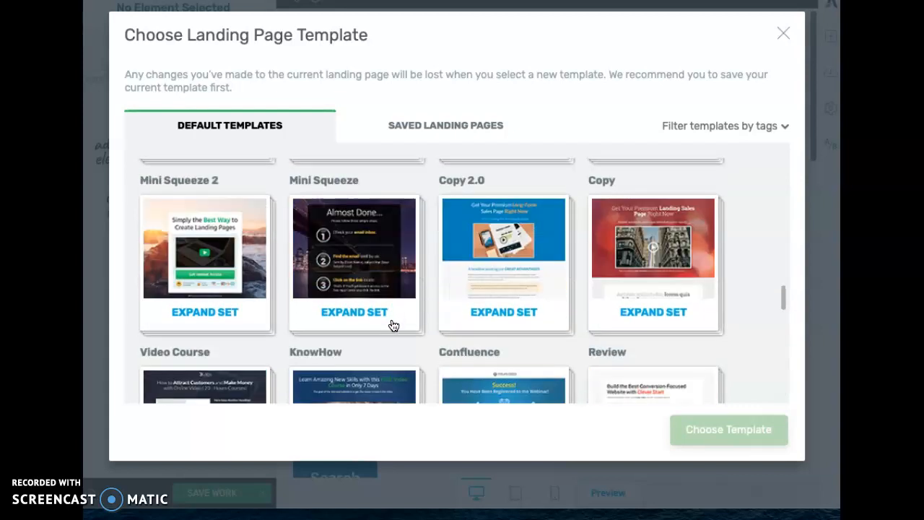
- Expand the Mini Squeeze 2 template set and examine its pages and the remaining default sets
left_click(203, 283)
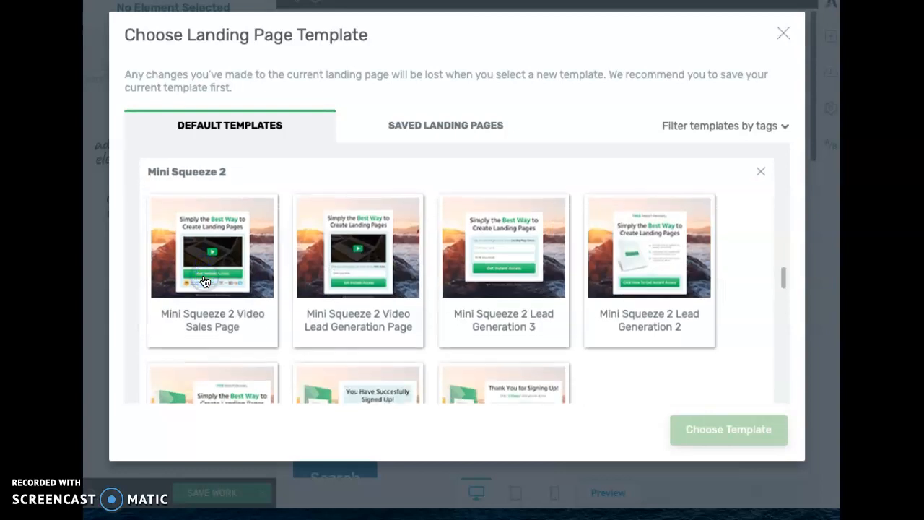
scroll(432, 329, "down", 4)
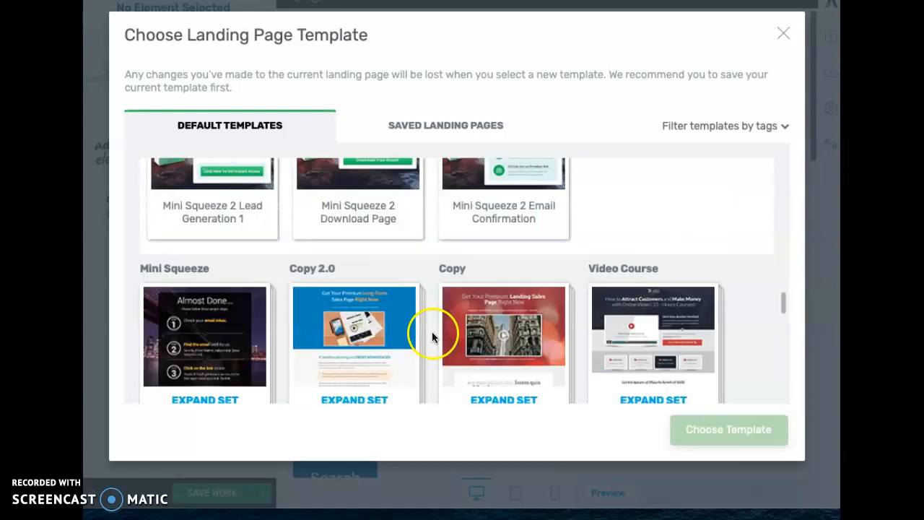
scroll(432, 333, "down", 5)
scroll(406, 365, "up", 3)
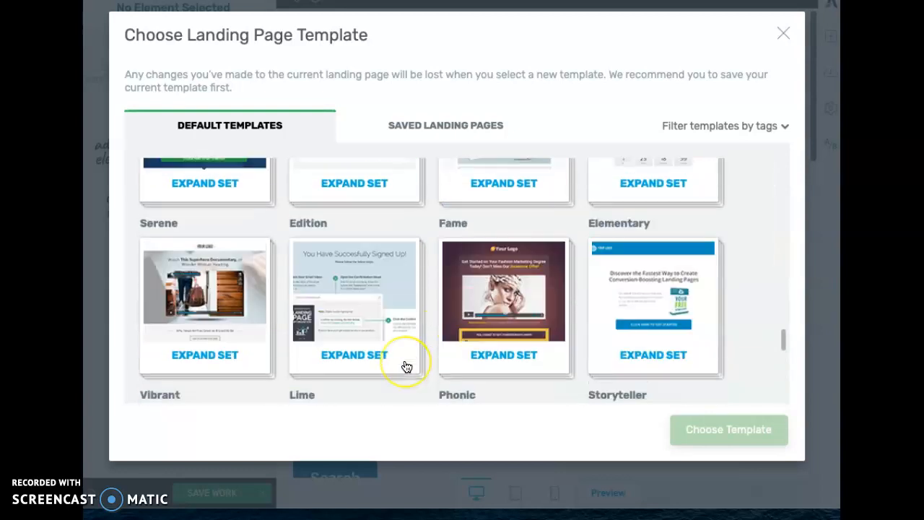
scroll(406, 366, "down", 4)
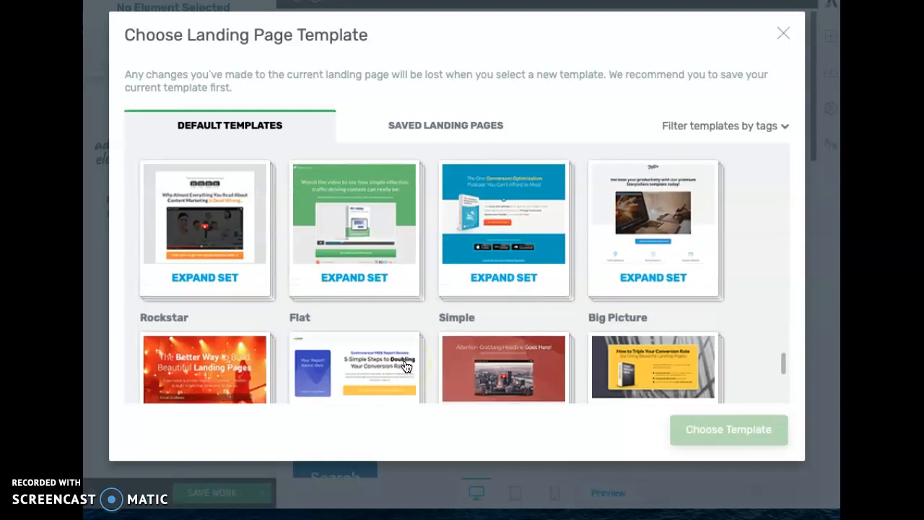
scroll(423, 310, "down", 4)
scroll(422, 312, "up", 1)
scroll(420, 313, "up", 2)
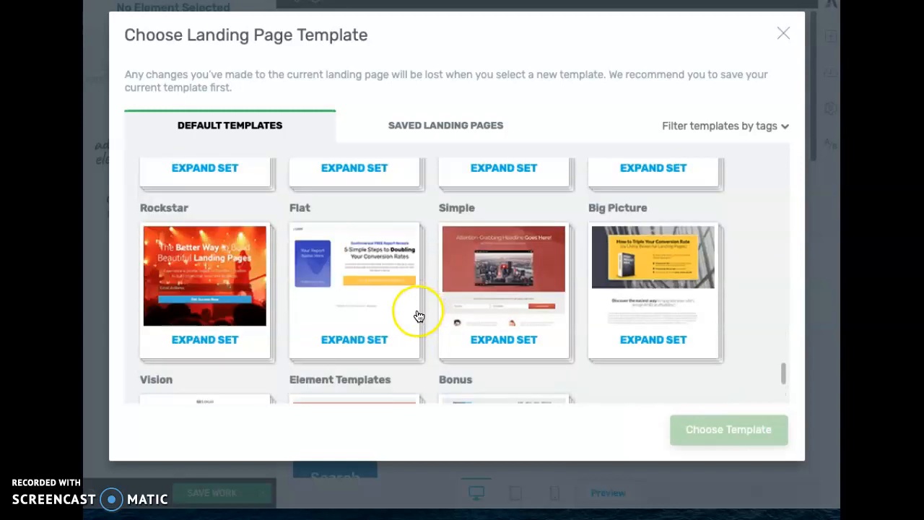
scroll(235, 346, "up", 2)
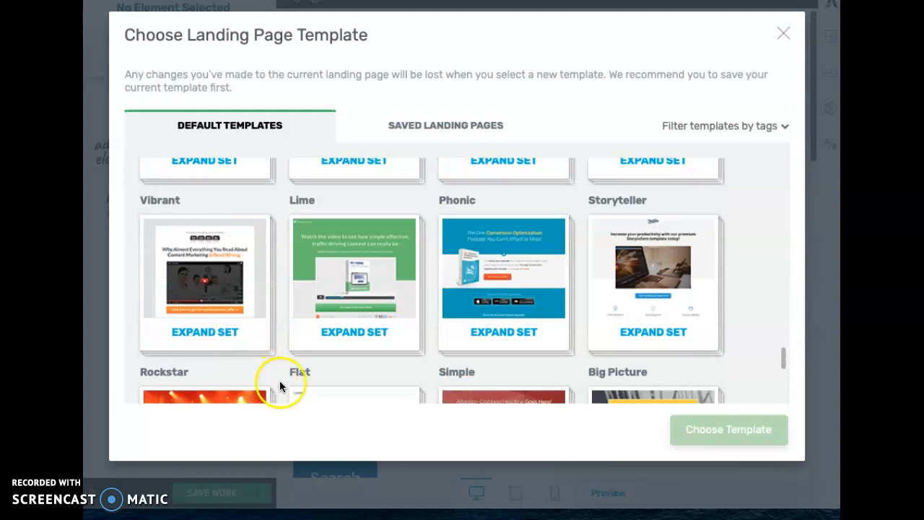
- Expand the Vibrant template set and apply the Vibrant Live Streaming Page template to the page
left_click(199, 293)
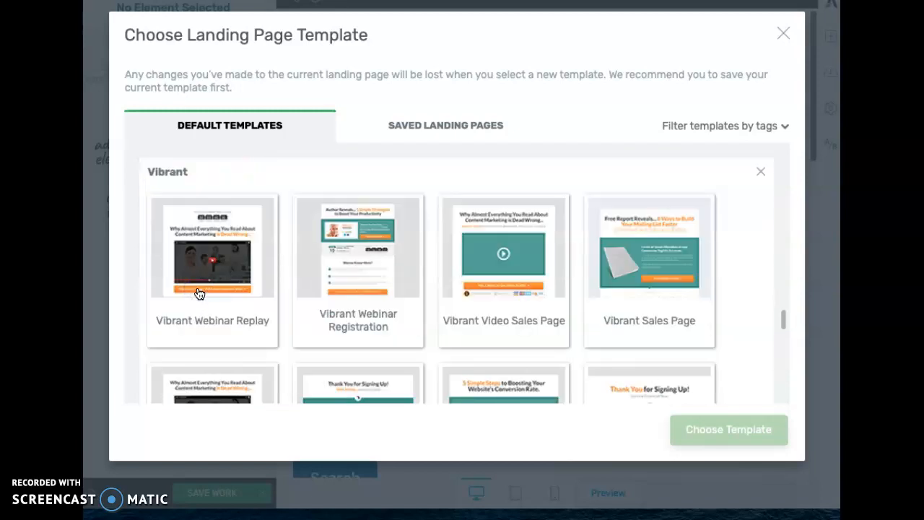
scroll(340, 283, "down", 1)
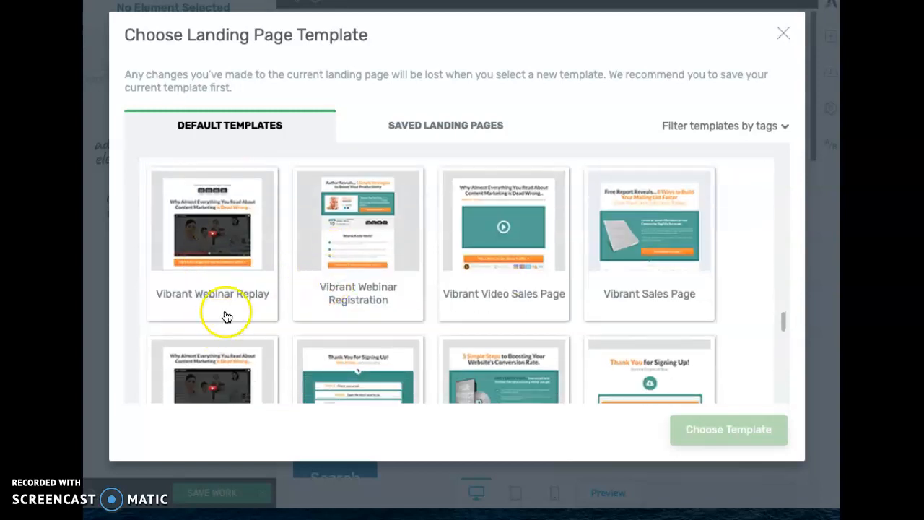
scroll(224, 310, "down", 3)
left_click(233, 294)
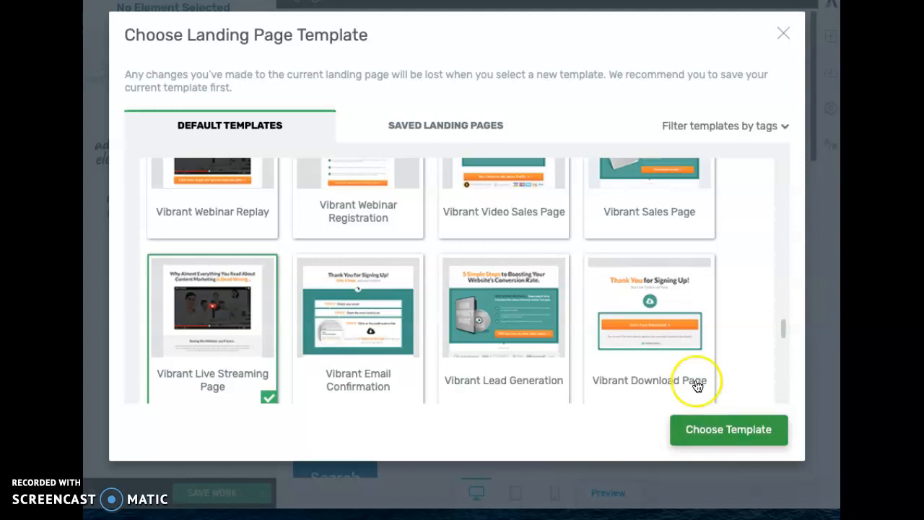
left_click(709, 426)
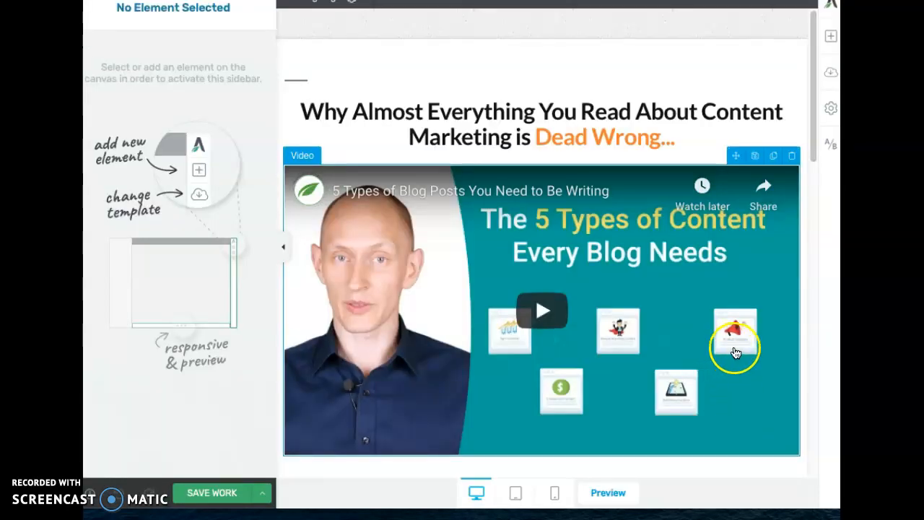
scroll(736, 383, "down", 3)
scroll(736, 386, "up", 3)
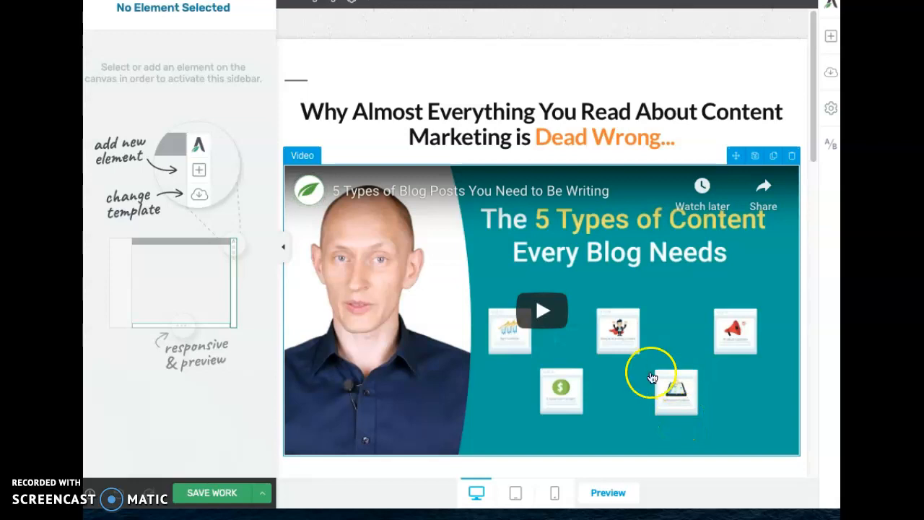
scroll(714, 399, "down", 1)
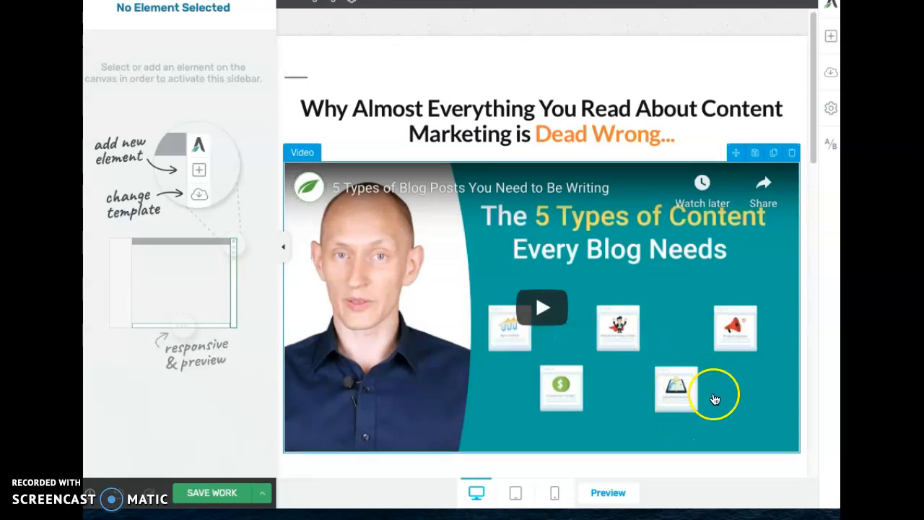
- Look over the applied template in the editor, from the headline video through the hosts section to the footer
scroll(715, 399, "down", 3)
scroll(711, 392, "down", 2)
scroll(711, 392, "up", 4)
scroll(722, 396, "down", 10)
scroll(700, 405, "up", 8)
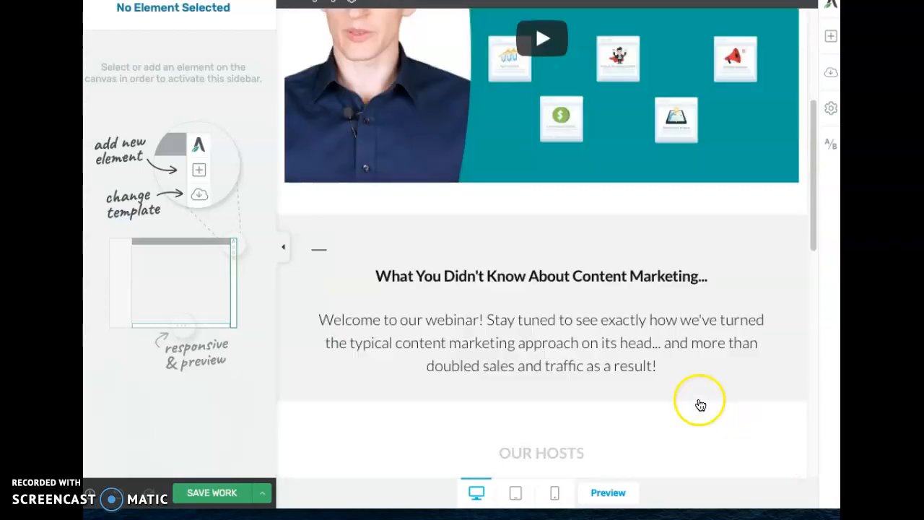
scroll(697, 404, "down", 8)
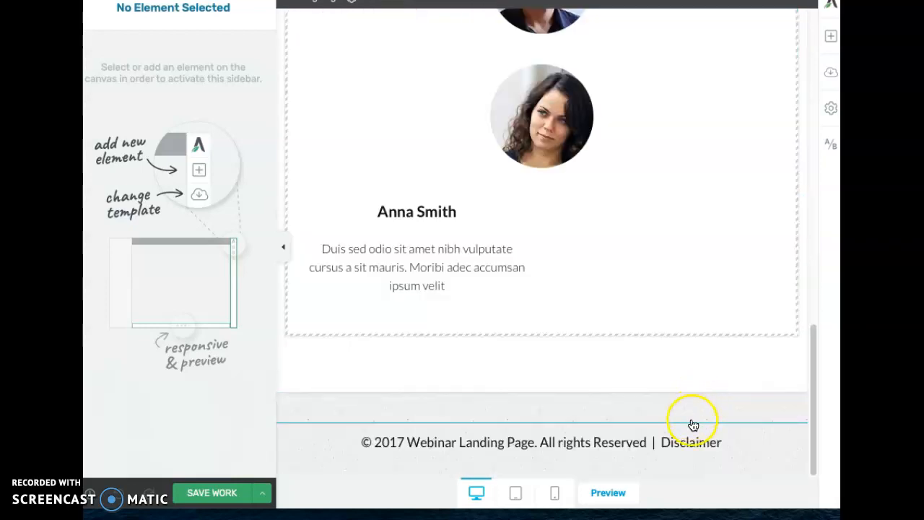
- Preview the landing page and examine its headline, video, webinar text, hosts section and footer
left_click(606, 494)
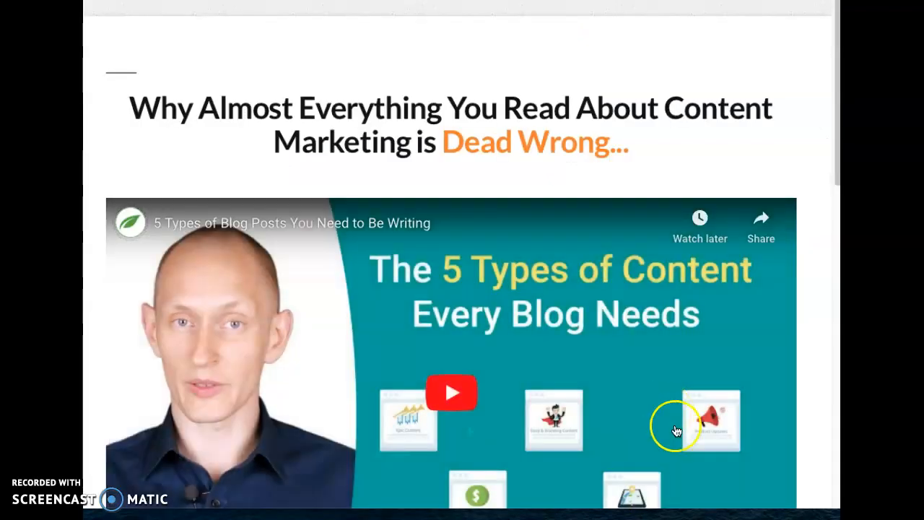
scroll(683, 442, "down", 5)
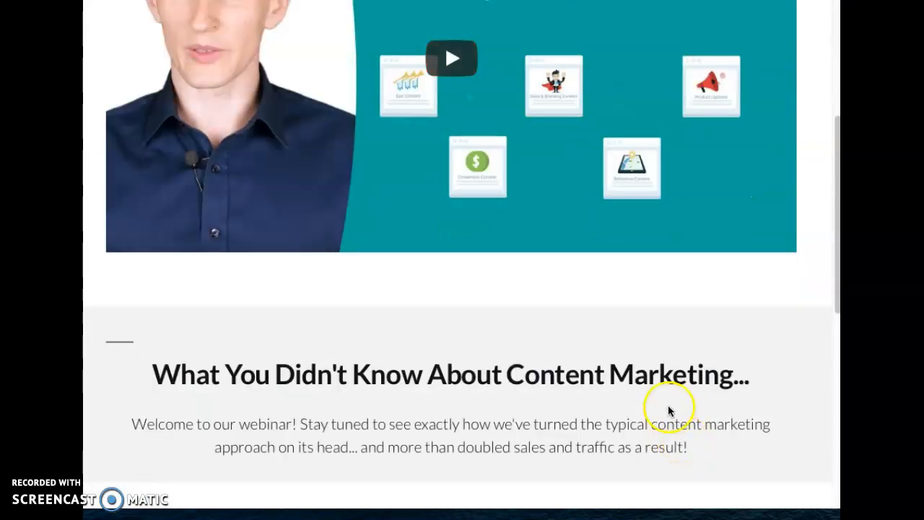
scroll(666, 411, "up", 3)
scroll(670, 410, "down", 1)
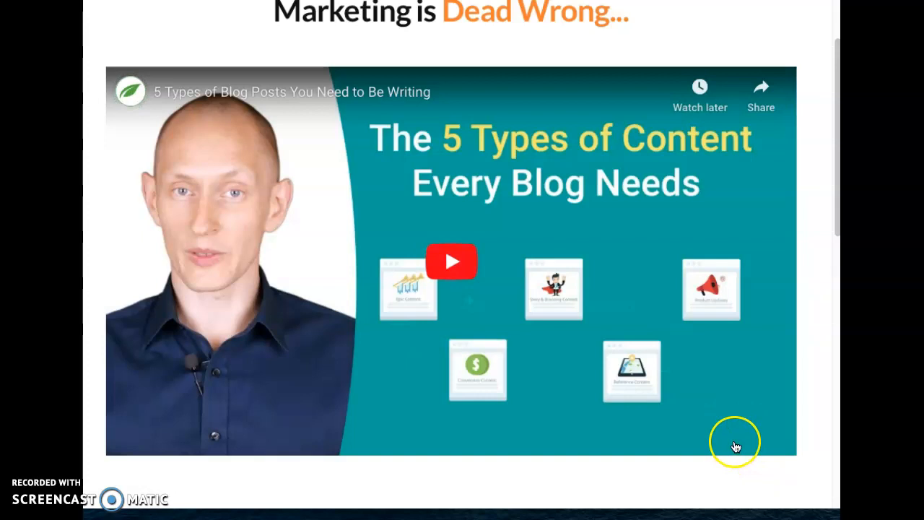
scroll(731, 448, "down", 5)
scroll(731, 451, "down", 3)
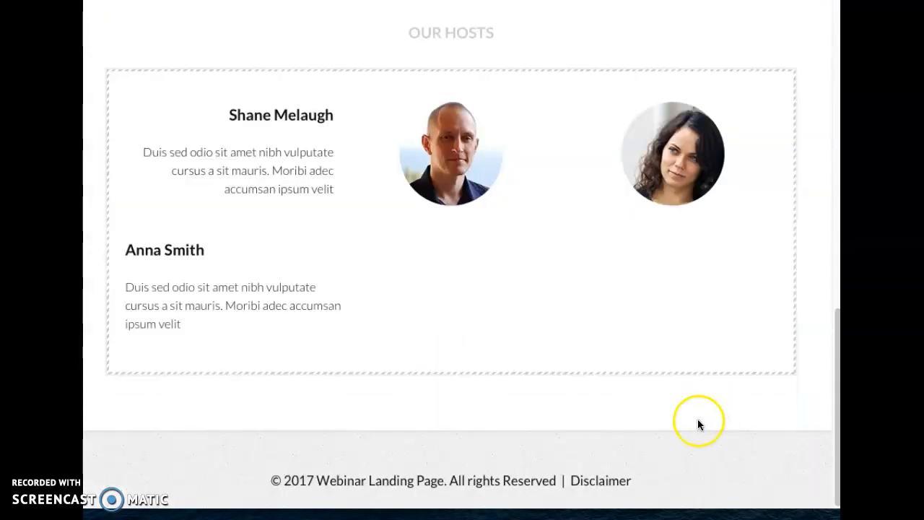
scroll(696, 419, "up", 8)
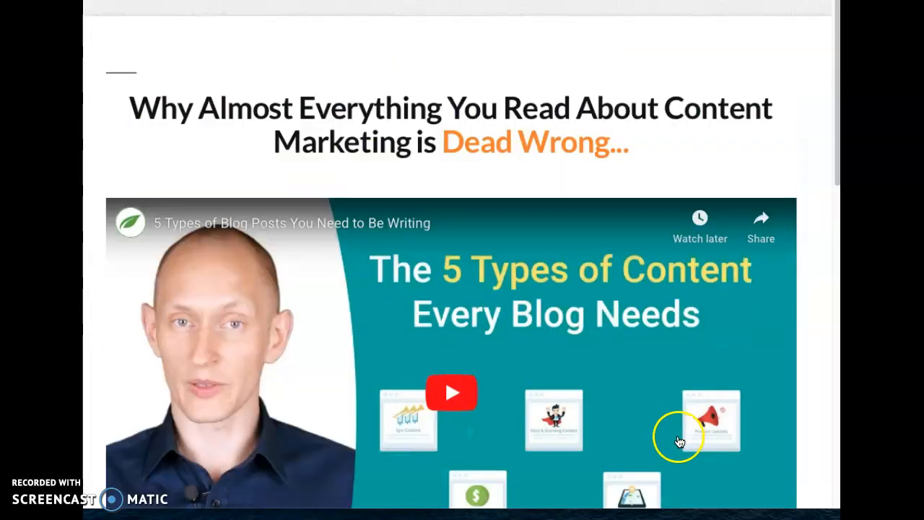
scroll(678, 442, "down", 8)
scroll(679, 444, "up", 6)
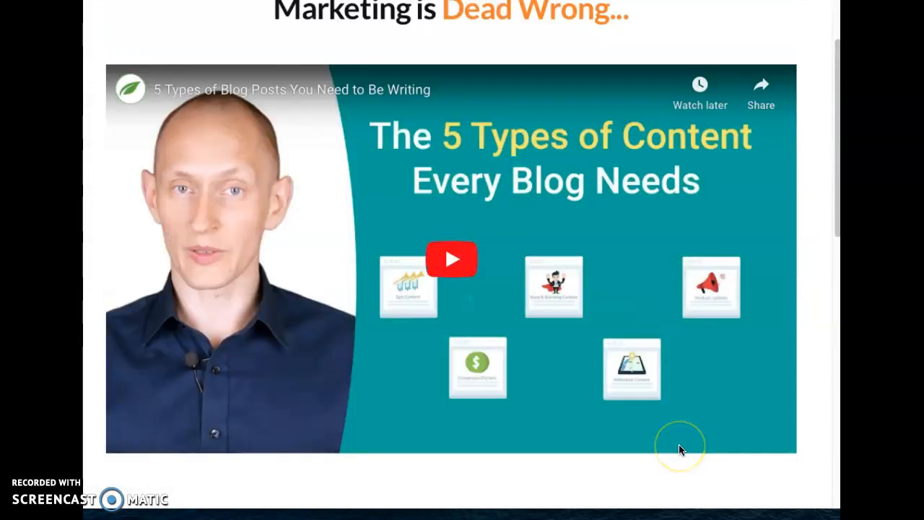
scroll(678, 448, "up", 2)
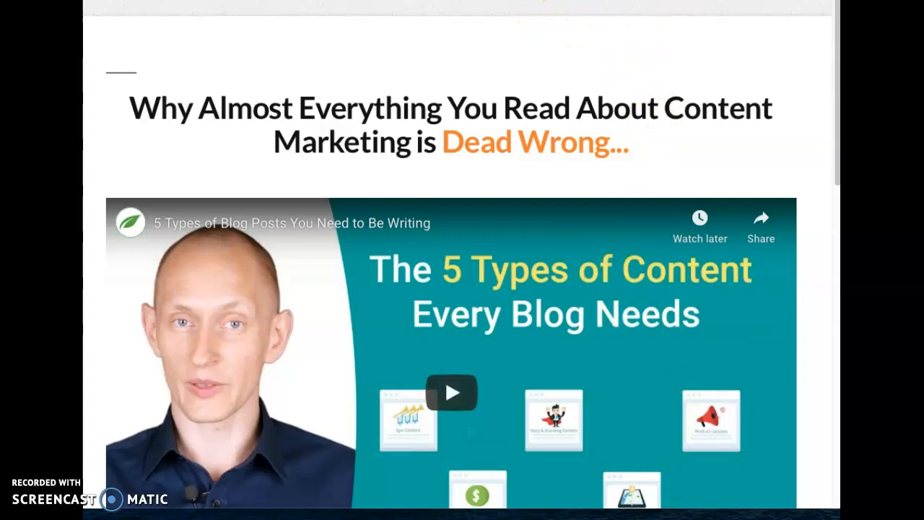
scroll(489, 224, "down", 5)
scroll(489, 225, "up", 5)
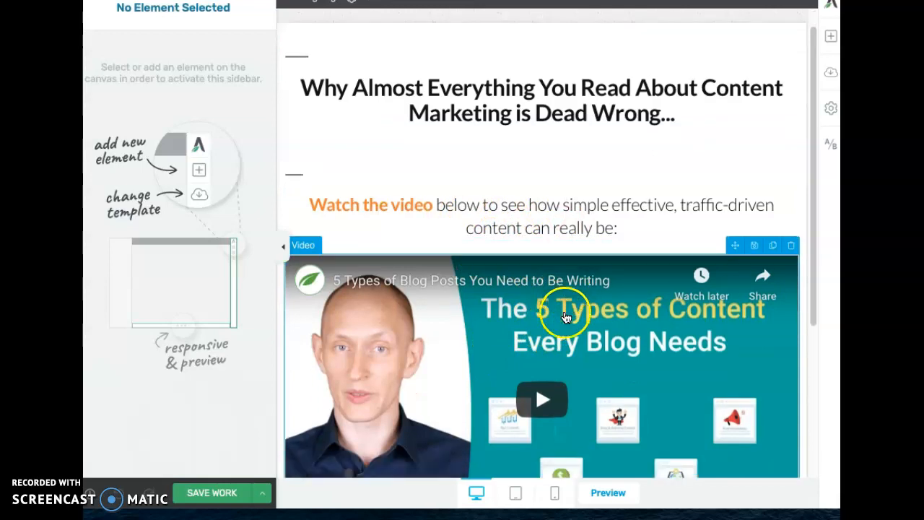
- Look over the other landing page with the orange traffic button and inspect its video's YouTube URL setting
scroll(537, 346, "down", 4)
scroll(536, 290, "up", 3)
scroll(537, 371, "down", 2)
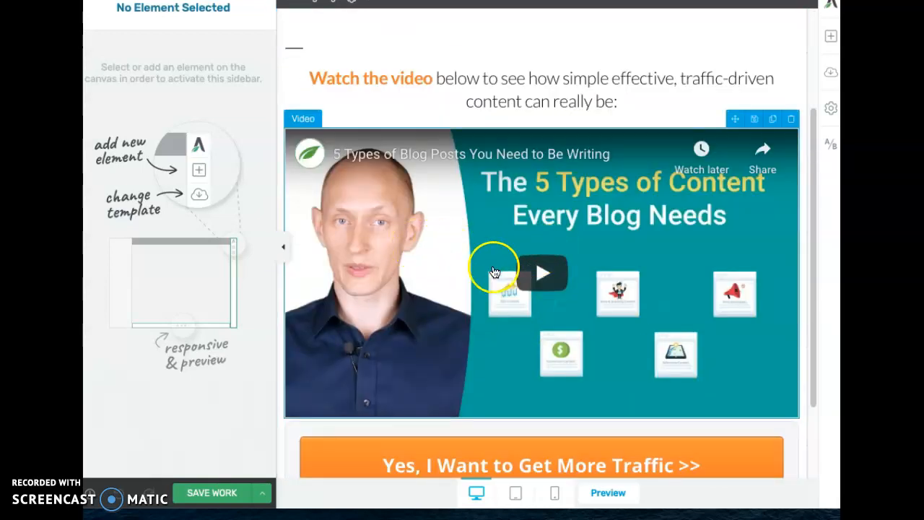
left_click(395, 254)
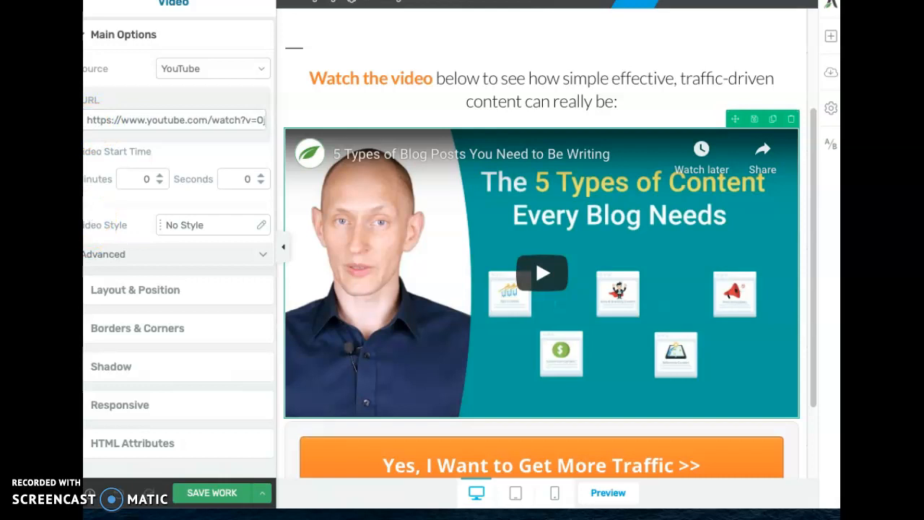
left_click(92, 120)
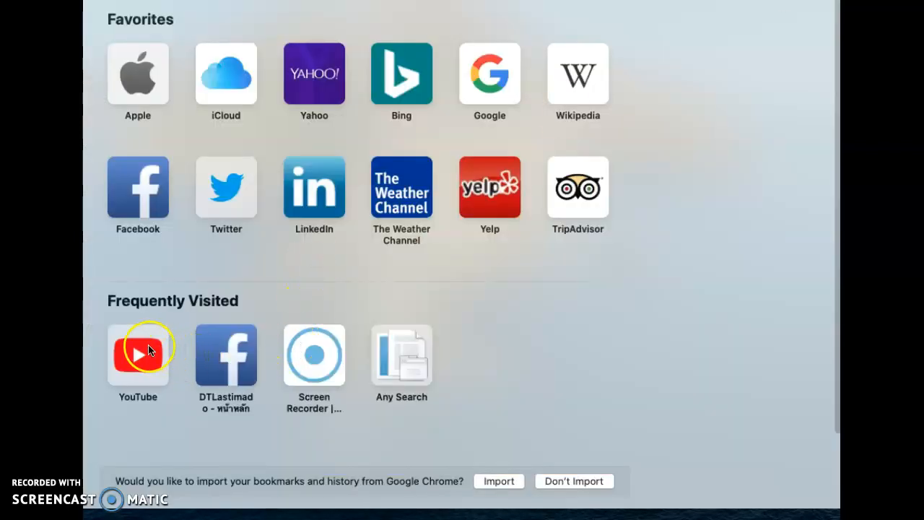
- Open YouTube in the browser and go to the signed-in account's own channel page
left_click(147, 349)
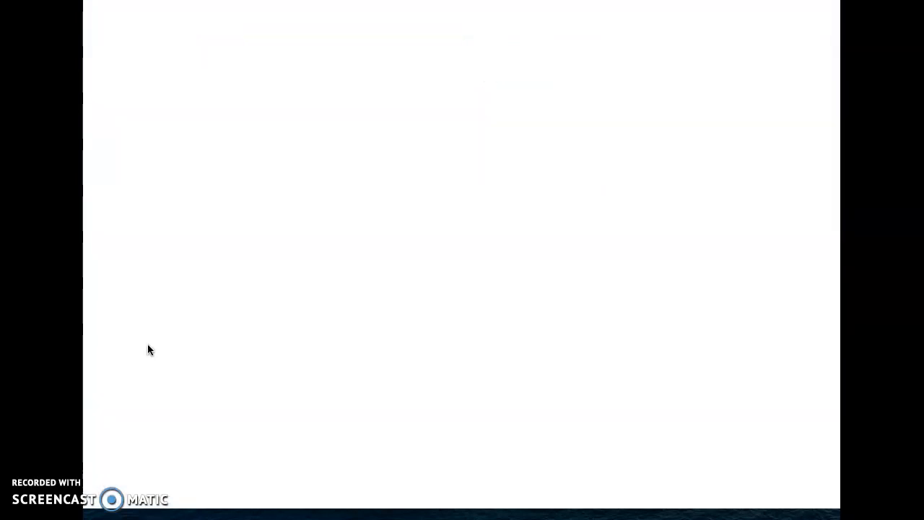
left_click(160, 348)
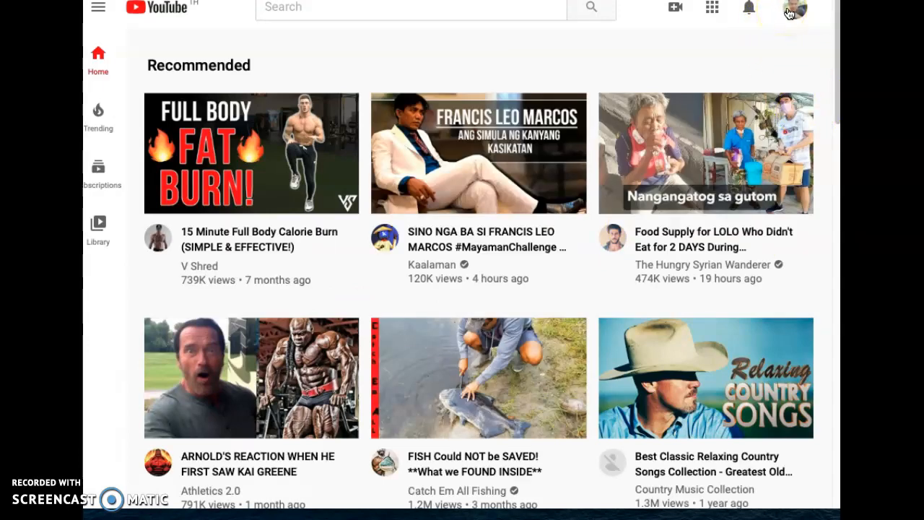
left_click(791, 14)
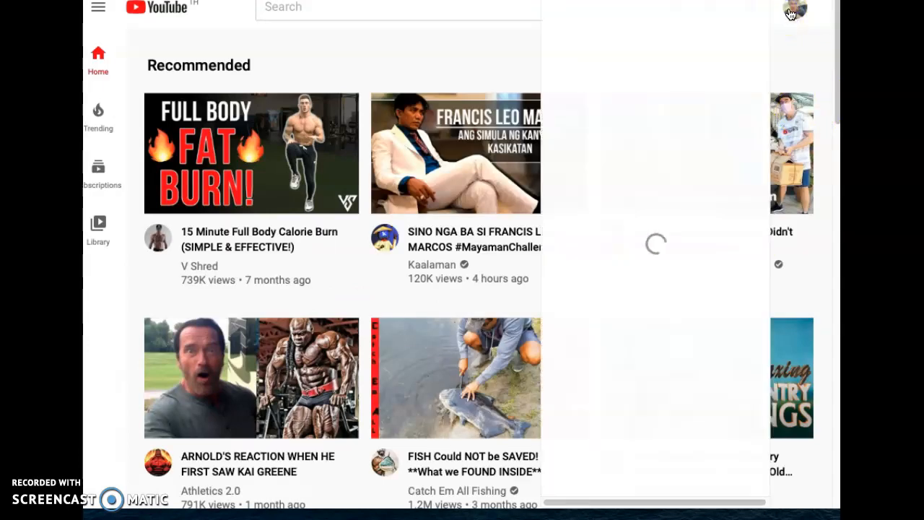
left_click(630, 94)
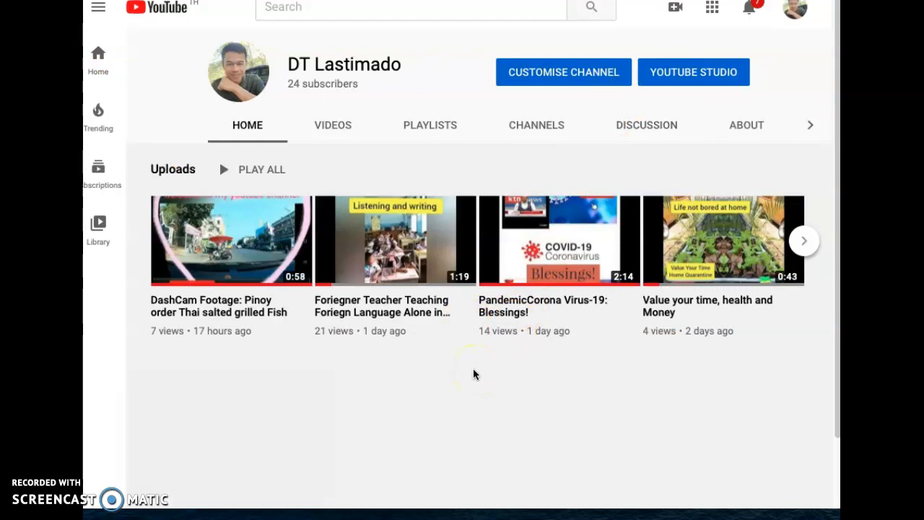
- Open the uploaded video "PandemicCorona Virus-19: Blessings!" from the channel and pause its playback
mouse_move(548, 260)
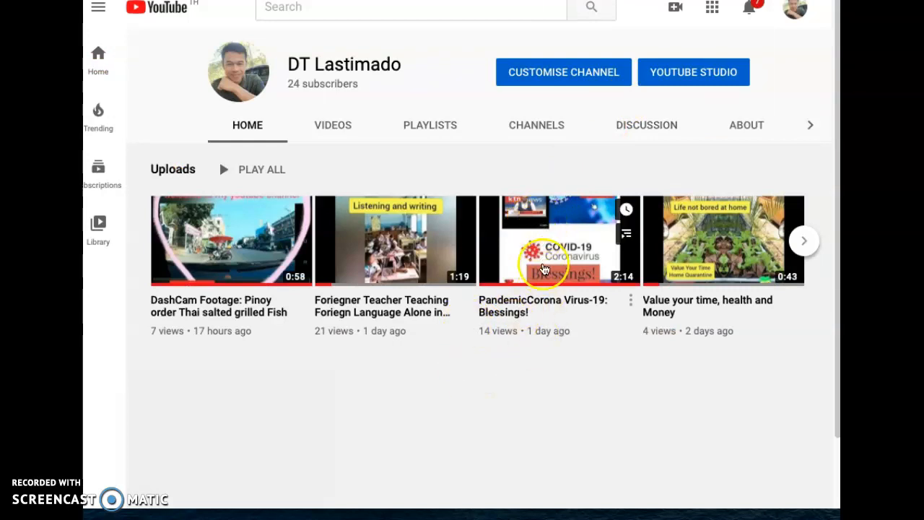
left_click(549, 260)
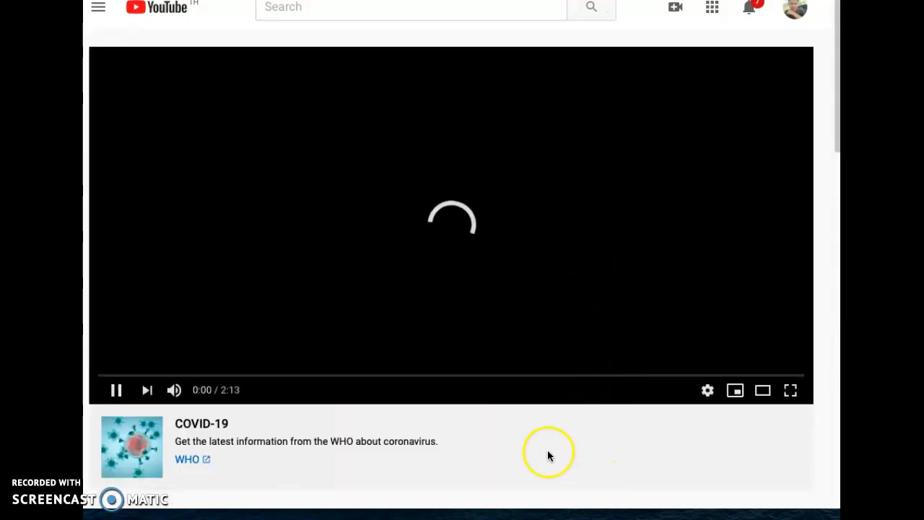
scroll(553, 451, "down", 4)
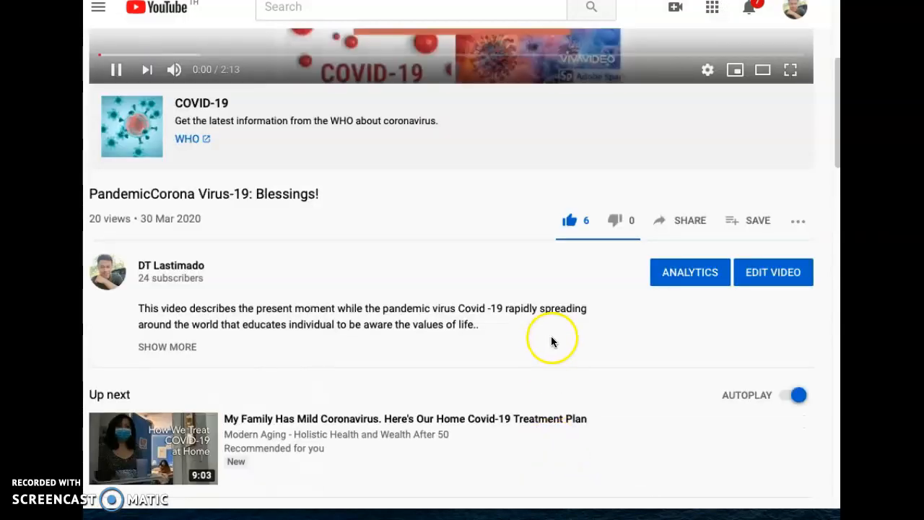
scroll(550, 339, "up", 1)
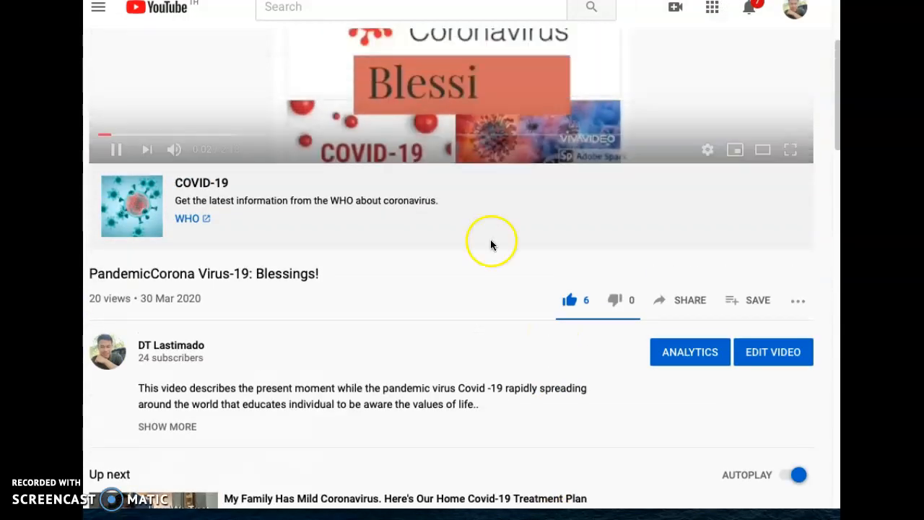
left_click(116, 152)
scroll(536, 284, "up", 3)
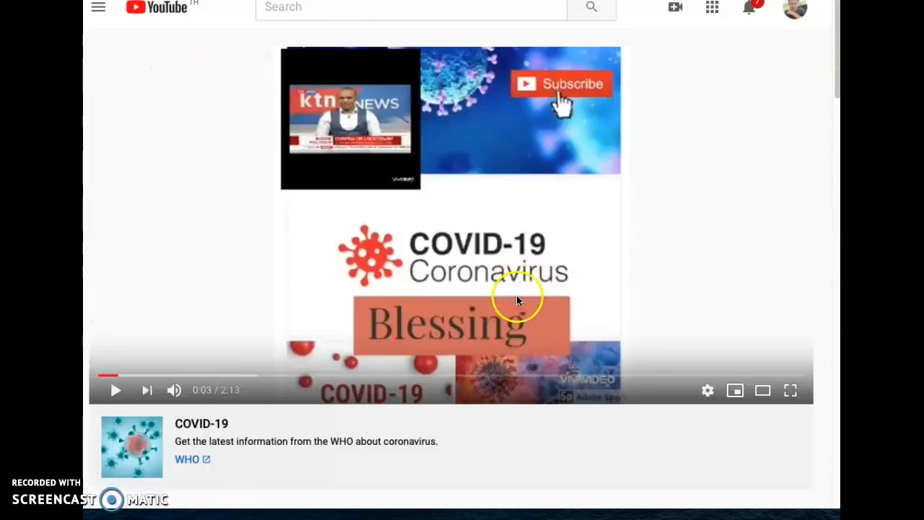
- Copy the web address of the paused YouTube video
key("super+l")
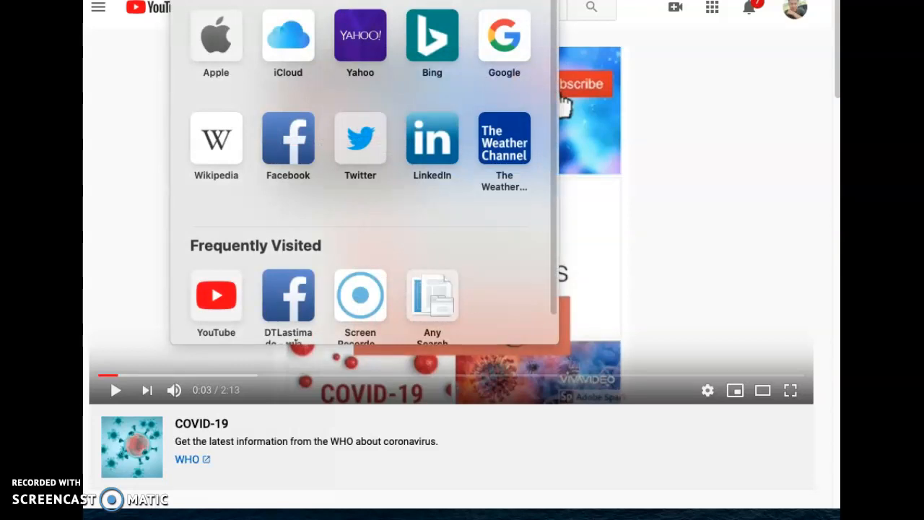
right_click(396, 1)
left_click(426, 1)
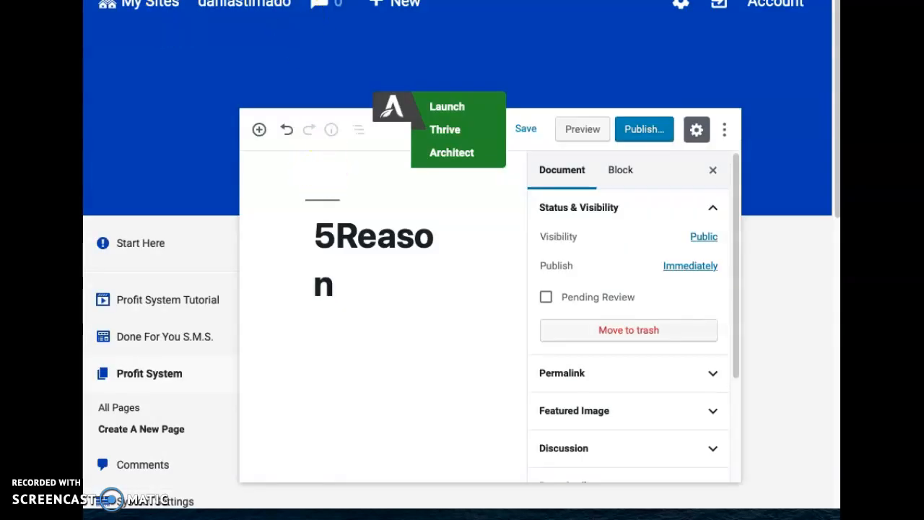
- Switch back to the Thrive Architect editor, replace the headline video's YouTube URL with the copied link, and save the page
left_click_drag(459, 15, 482, 14)
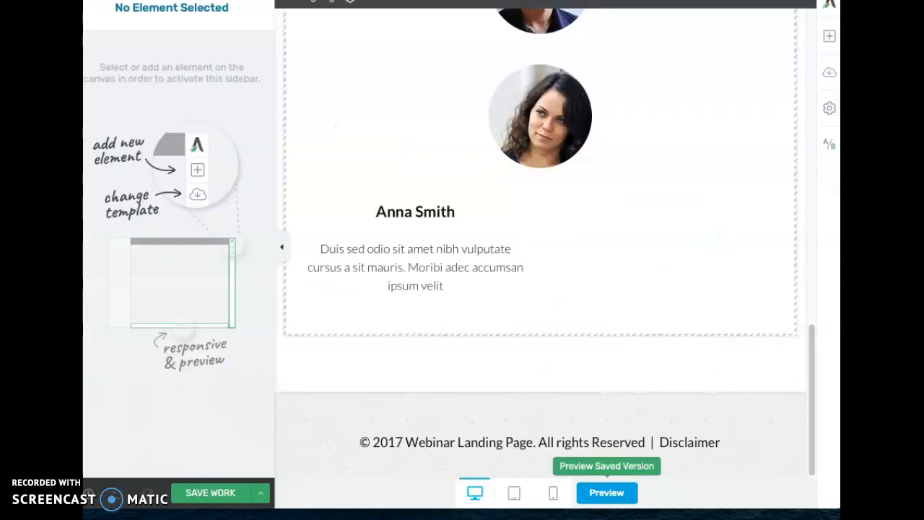
scroll(477, 238, "up", 15)
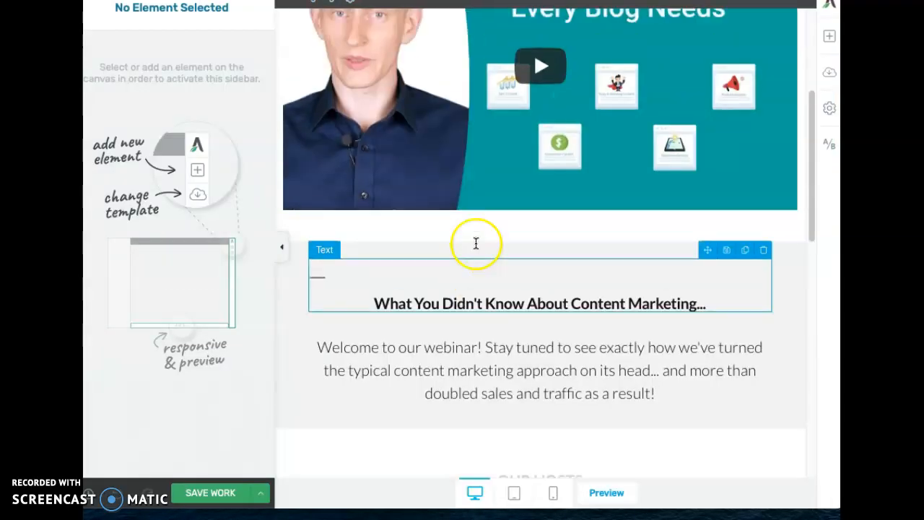
scroll(405, 241, "down", 5)
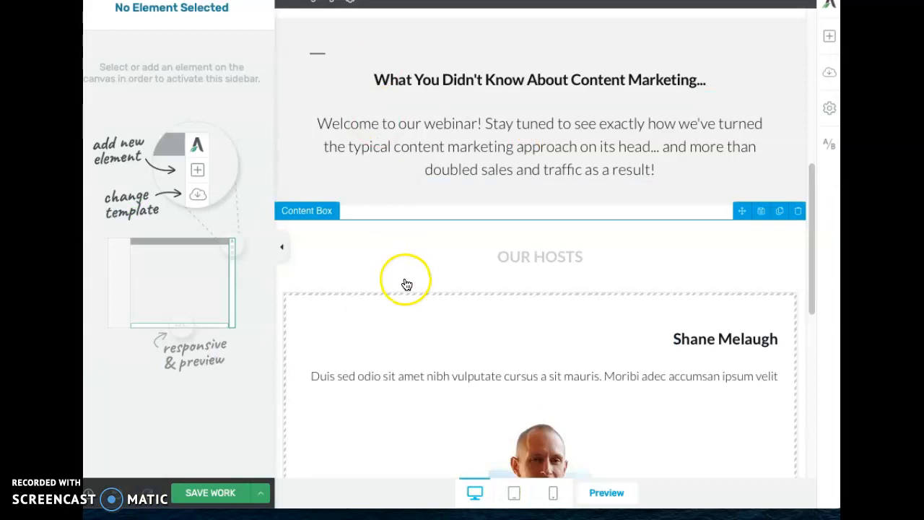
scroll(405, 289, "down", 4)
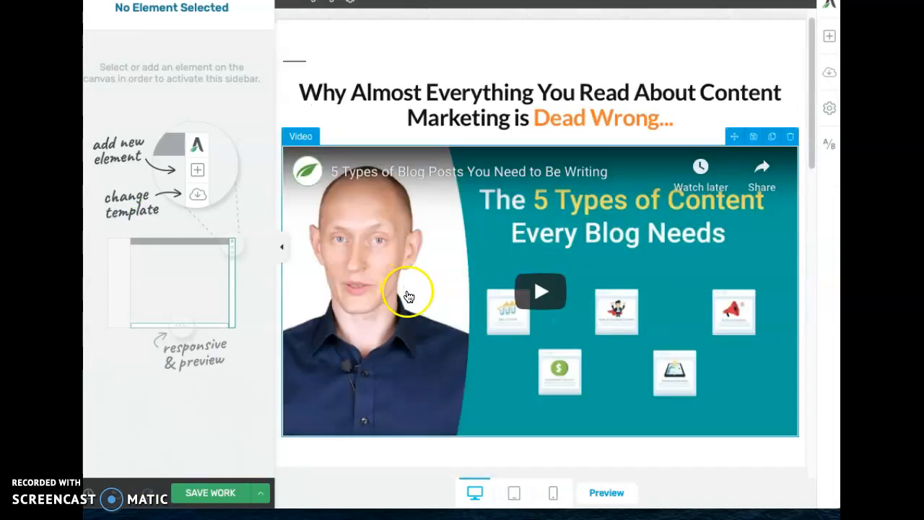
left_click(425, 263)
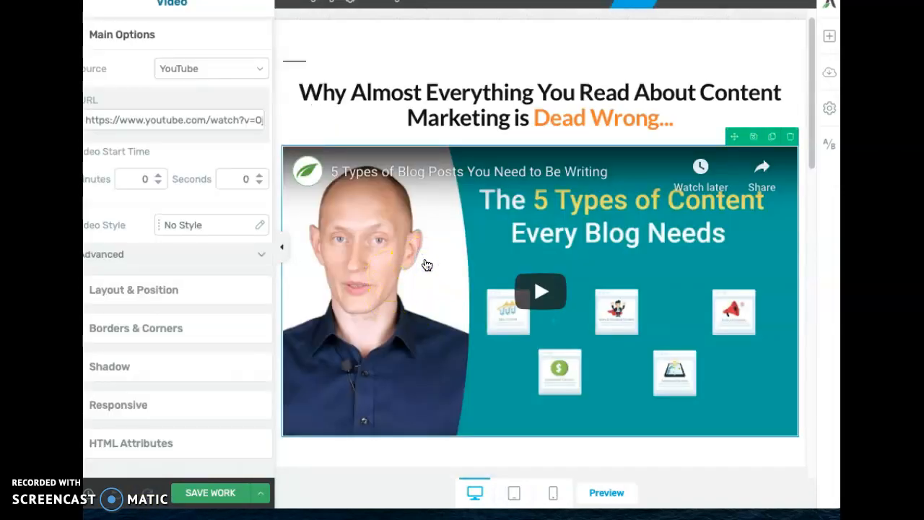
left_click(223, 121)
left_click(260, 119)
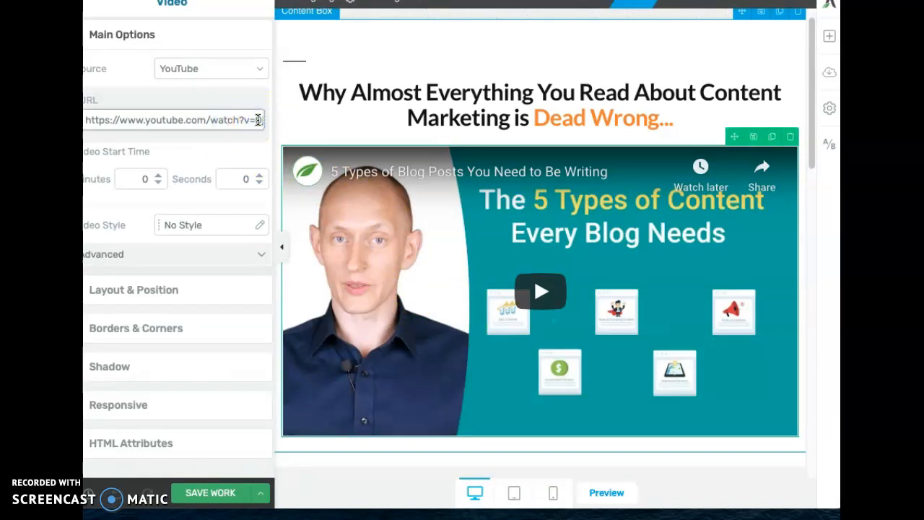
right_click(101, 122)
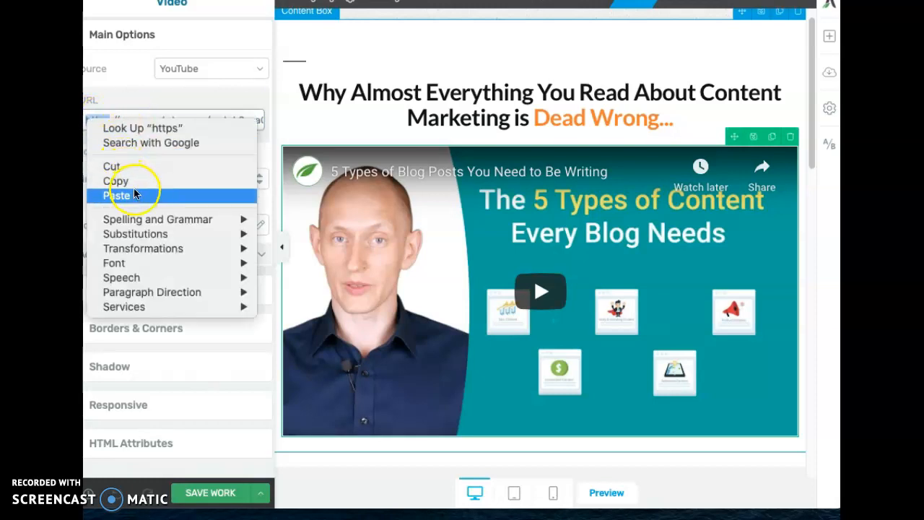
left_click(139, 196)
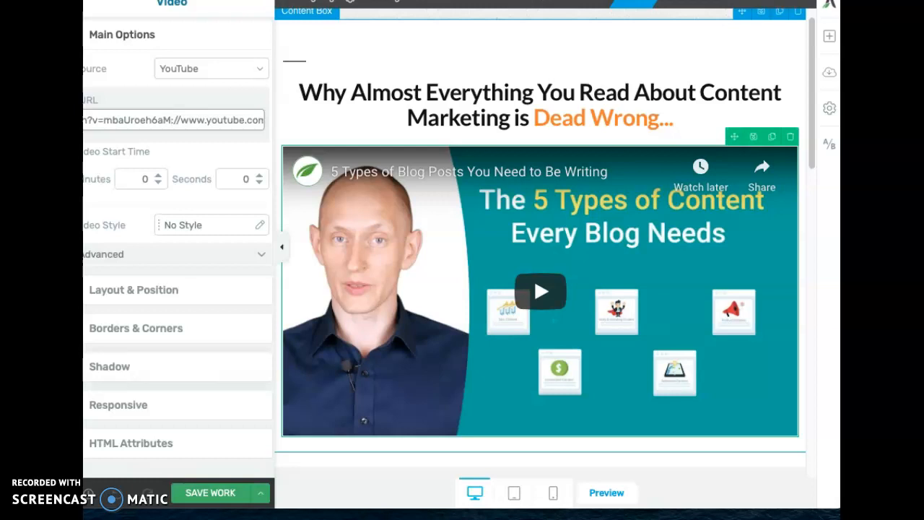
left_click(224, 498)
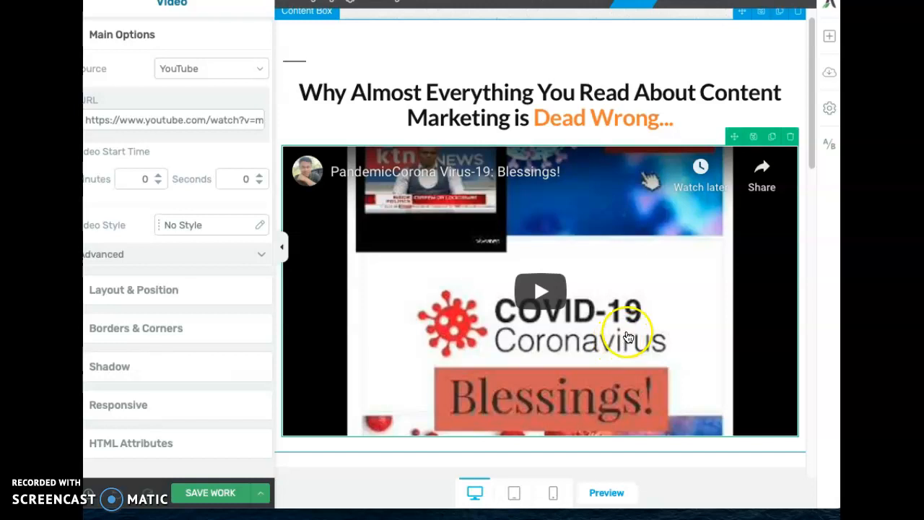
- Preview the saved landing page and check its video and the sections below
left_click(611, 498)
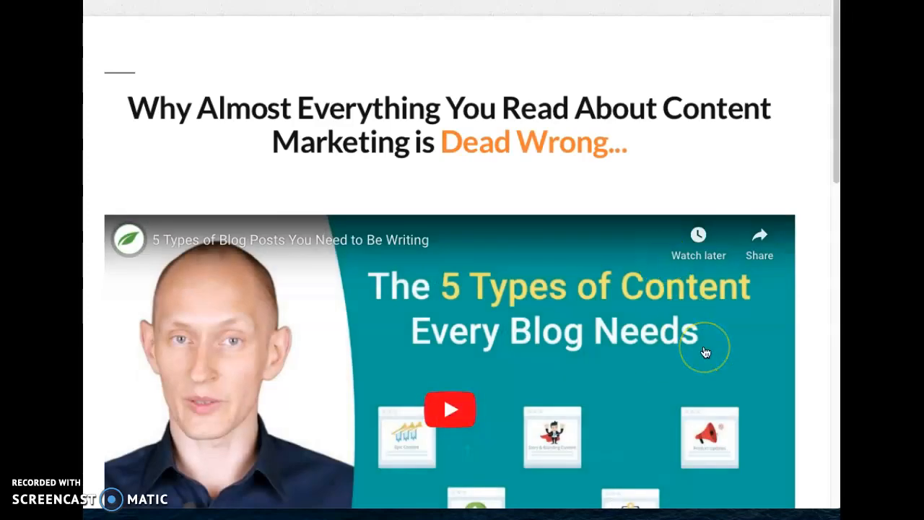
scroll(706, 353, "down", 6)
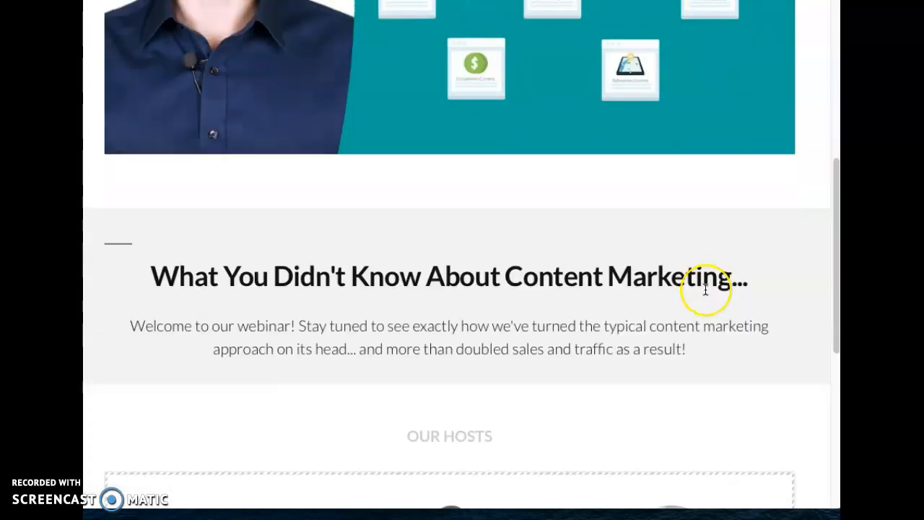
- Return from the preview to the editor and review the page from the headline video down through the hosts section and footer
scroll(705, 279, "up", 6)
scroll(706, 290, "up", 1)
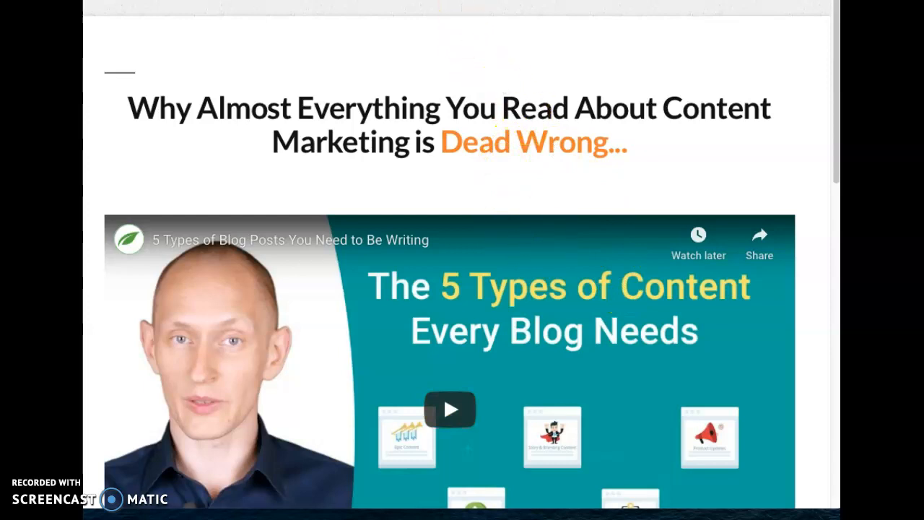
scroll(503, 221, "down", 10)
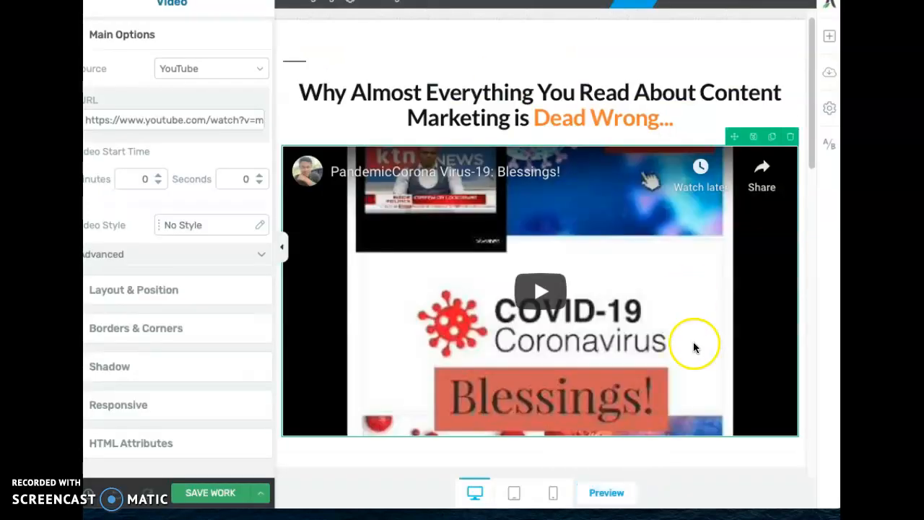
scroll(668, 317, "down", 4)
scroll(669, 308, "up", 3)
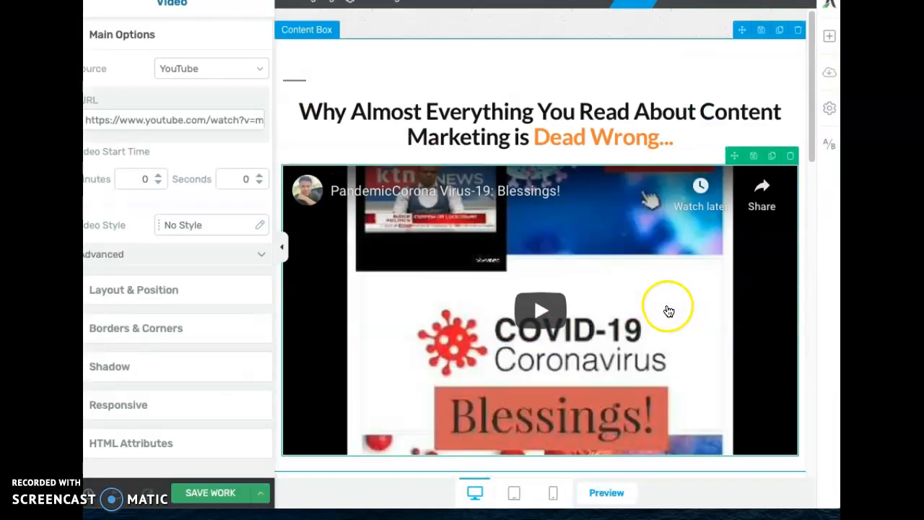
scroll(628, 353, "down", 4)
scroll(633, 347, "up", 2)
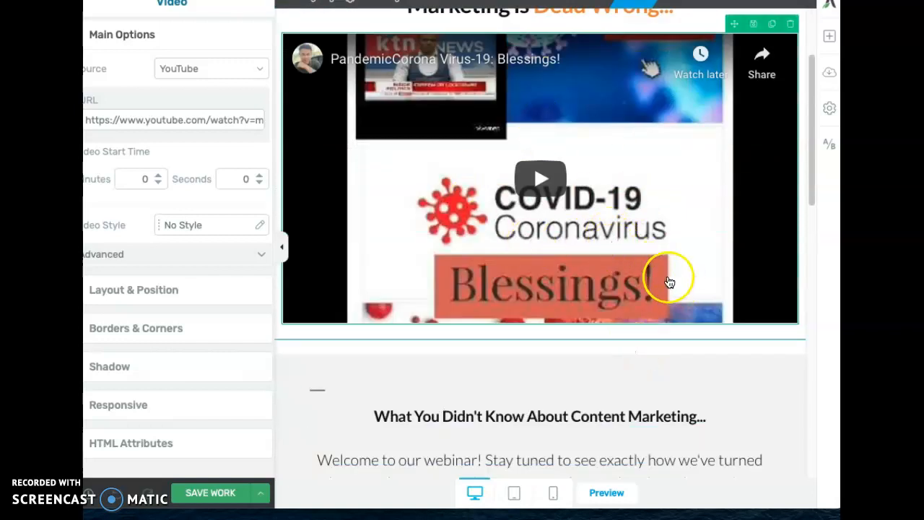
scroll(633, 143, "down", 6)
scroll(635, 169, "up", 1)
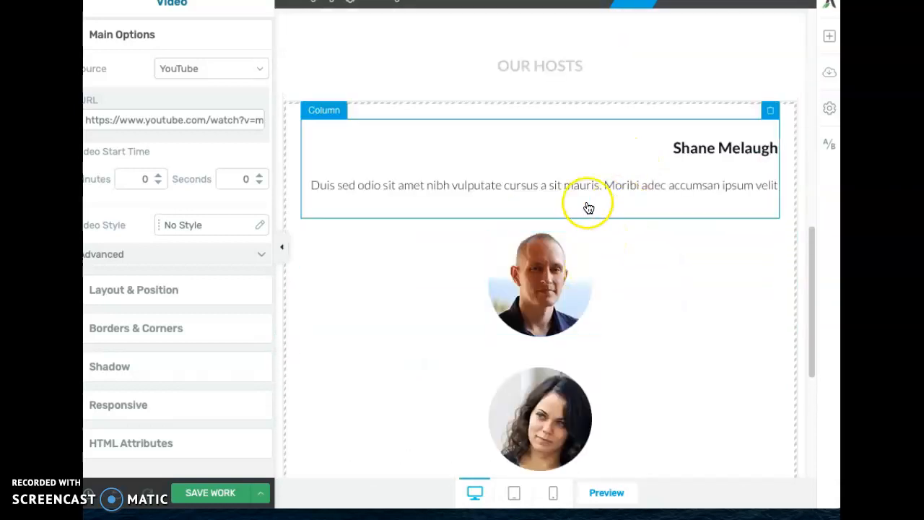
scroll(588, 206, "up", 3)
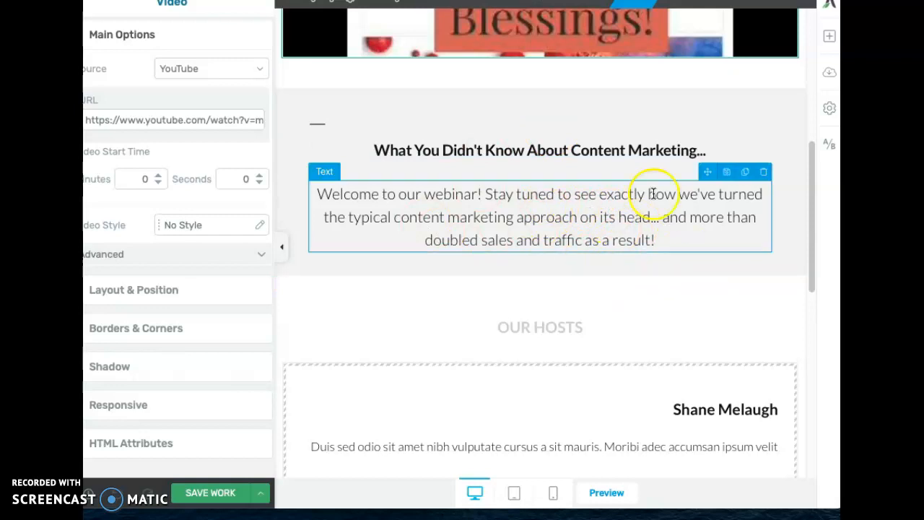
scroll(587, 216, "down", 6)
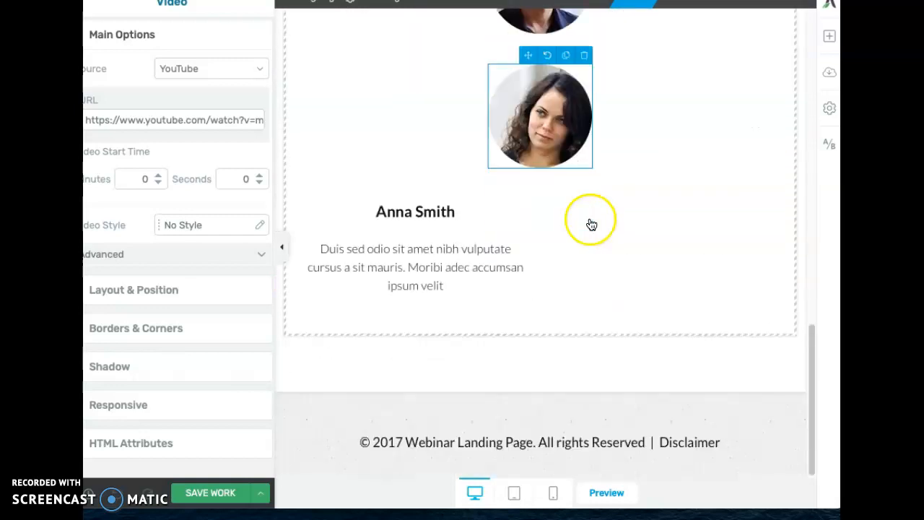
scroll(652, 283, "up", 2)
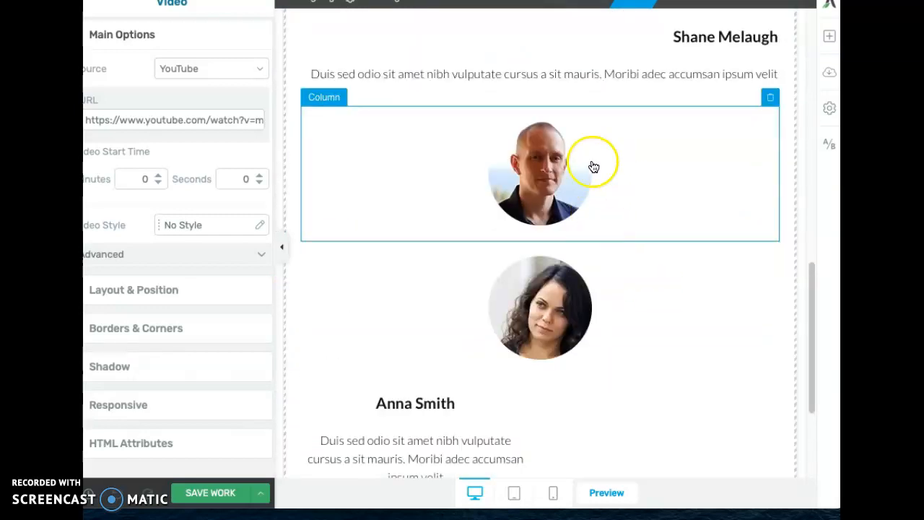
scroll(645, 203, "up", 5)
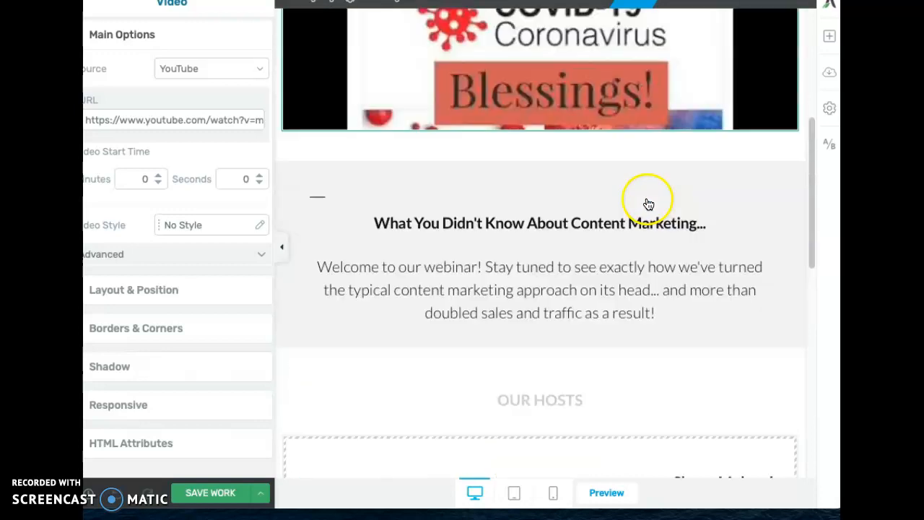
scroll(646, 201, "down", 3)
scroll(645, 206, "up", 3)
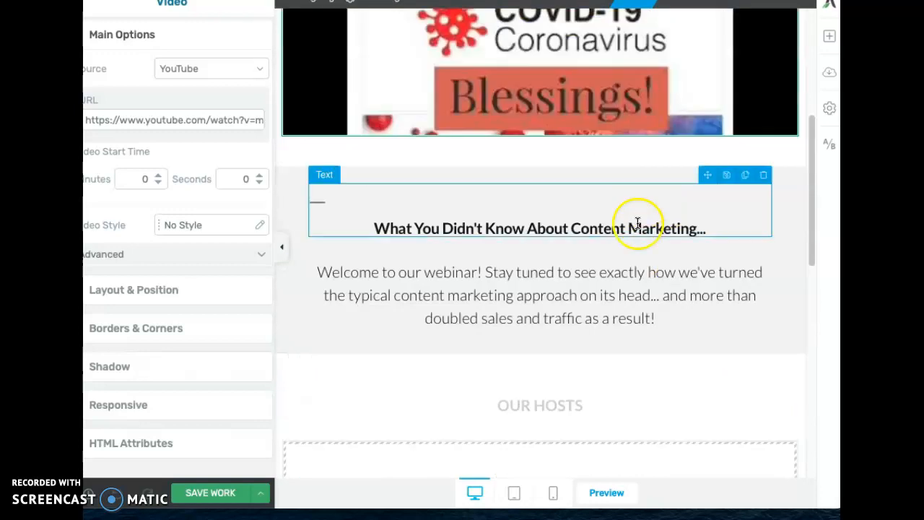
- Recolor the heading "What You Didn't Know About Content Marketing..." to pink #b73d8e
left_click(524, 218)
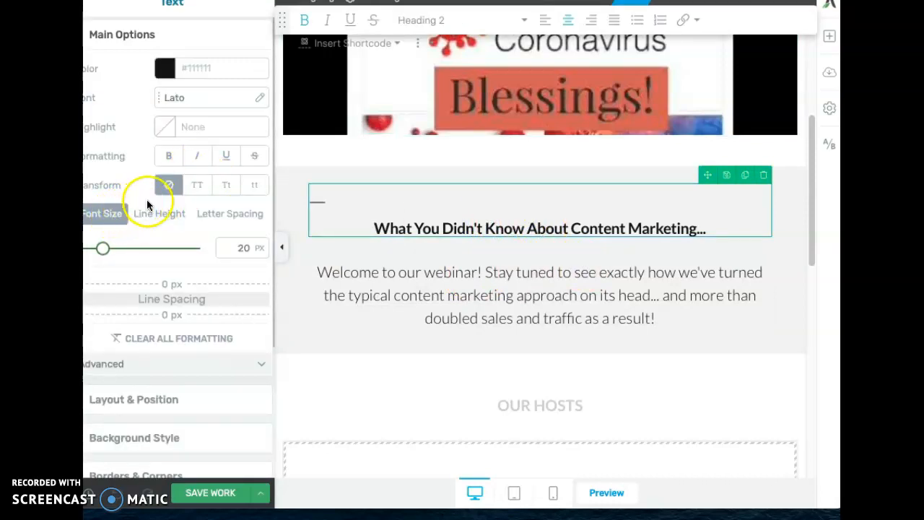
left_click(168, 69)
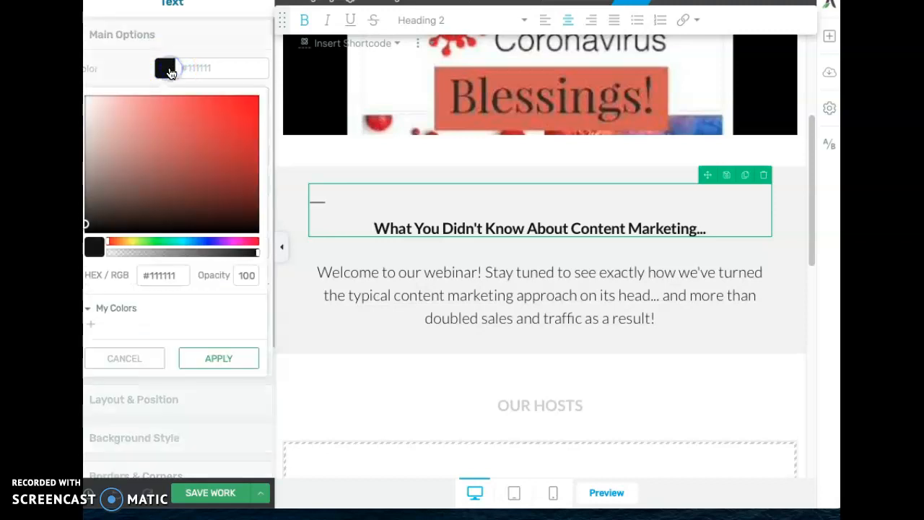
left_click_drag(390, 225, 758, 236)
left_click(201, 137)
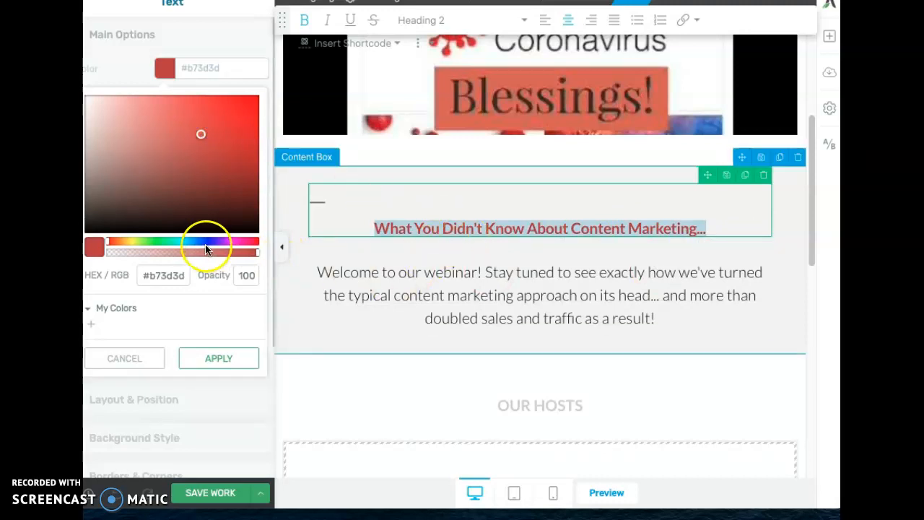
left_click(166, 242)
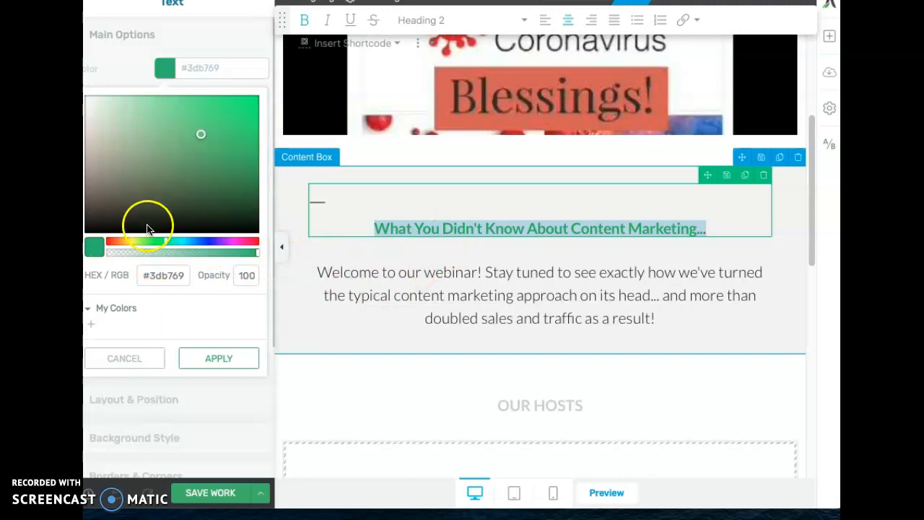
left_click(115, 242)
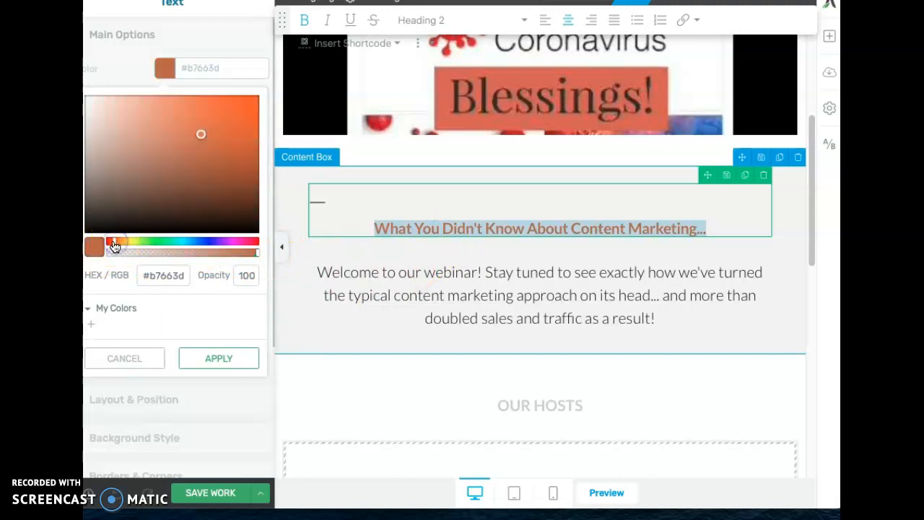
left_click_drag(113, 246, 132, 243)
left_click(242, 243)
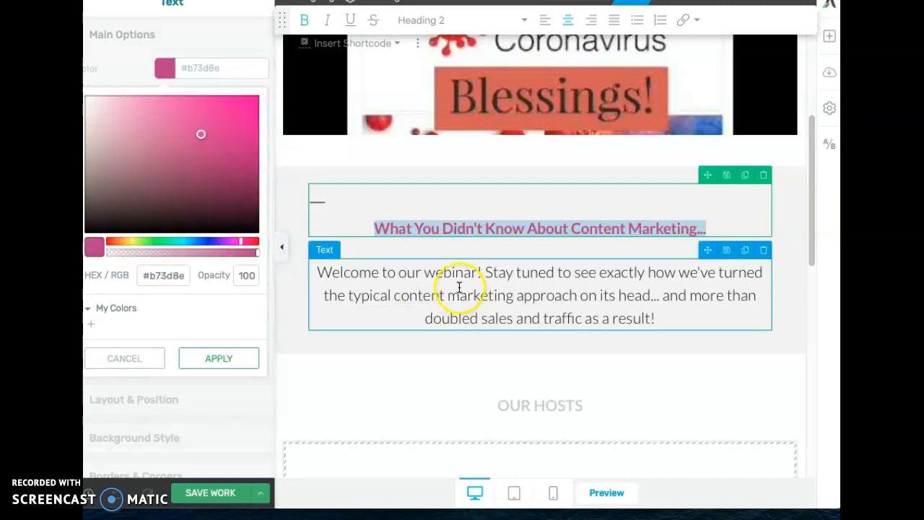
- Recolor the "Welcome to our webinar!" paragraph to dark red #9a1c1c and save the page
left_click_drag(319, 271, 688, 332)
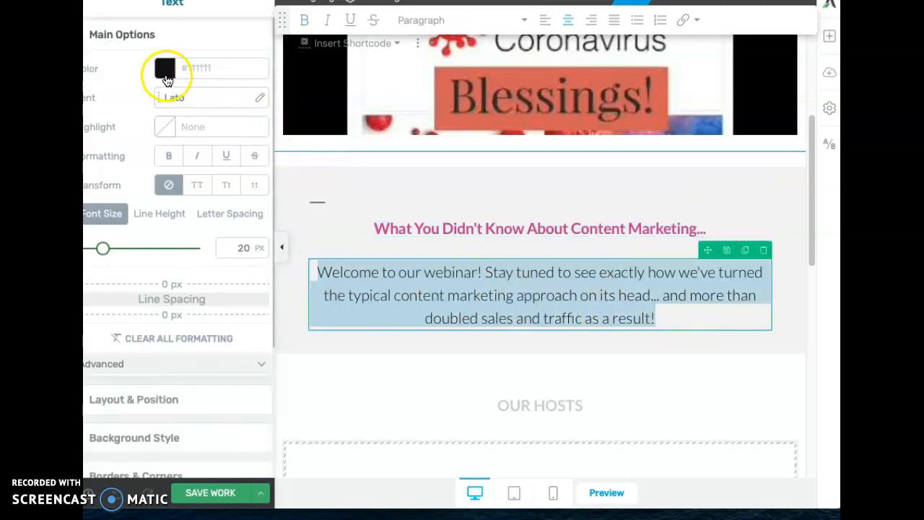
left_click(165, 70)
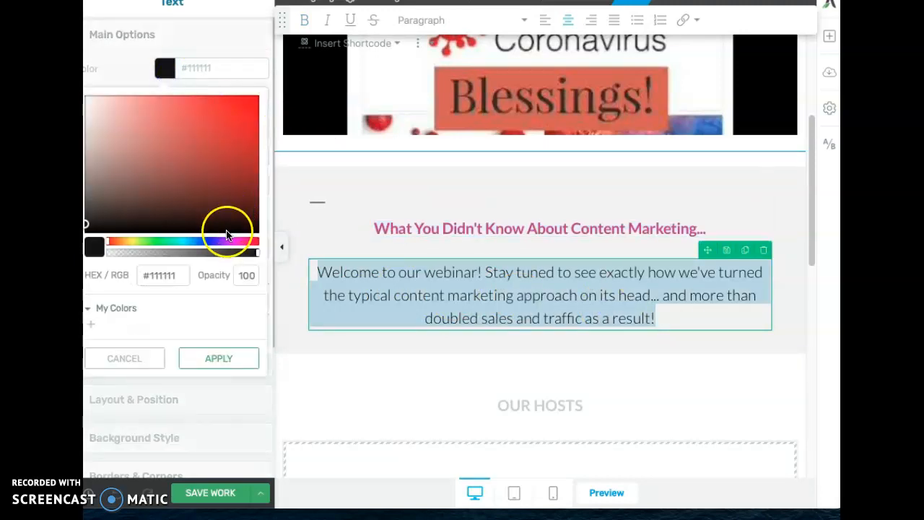
left_click(209, 189)
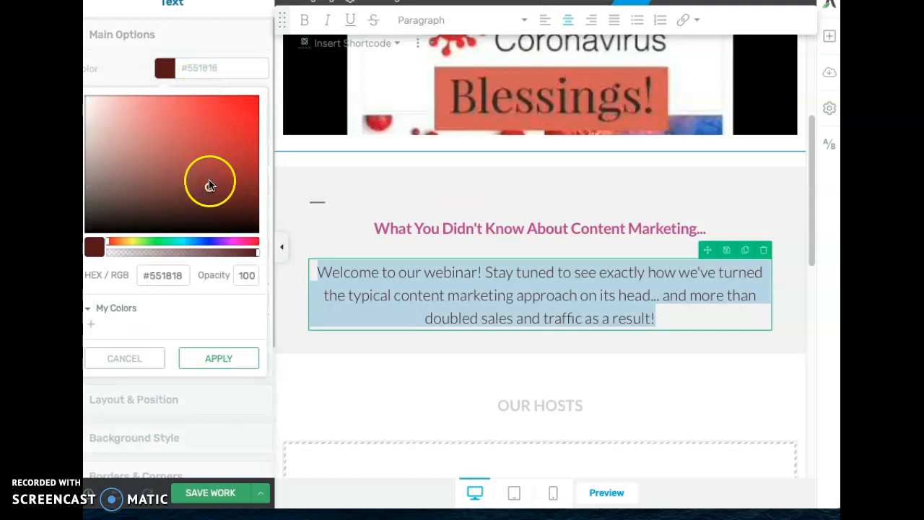
left_click(226, 148)
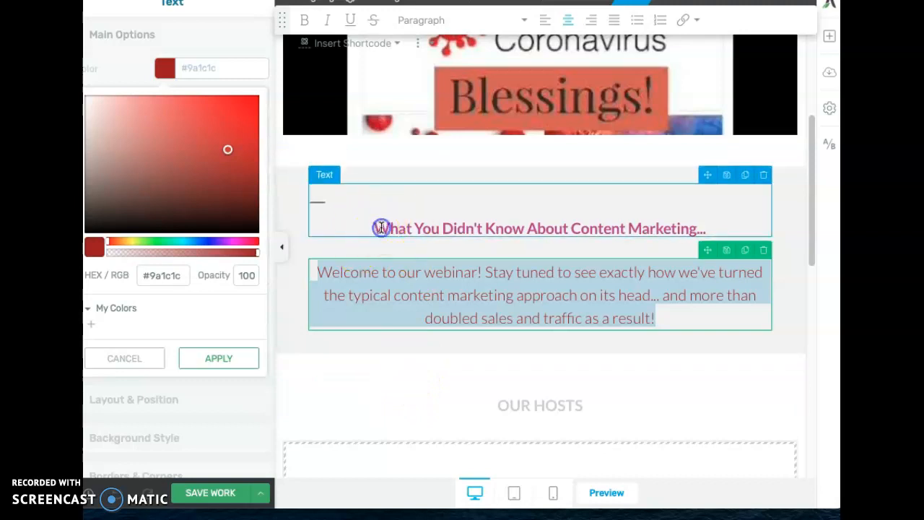
left_click(382, 228)
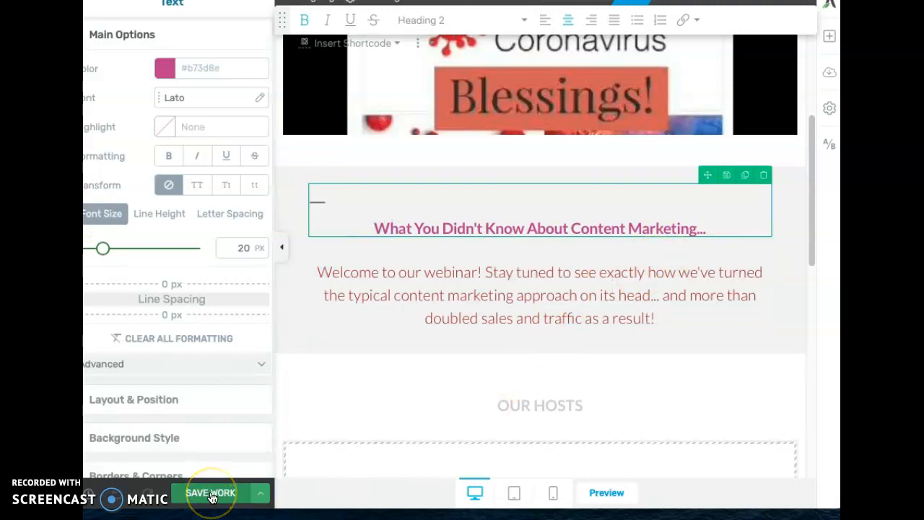
left_click(211, 495)
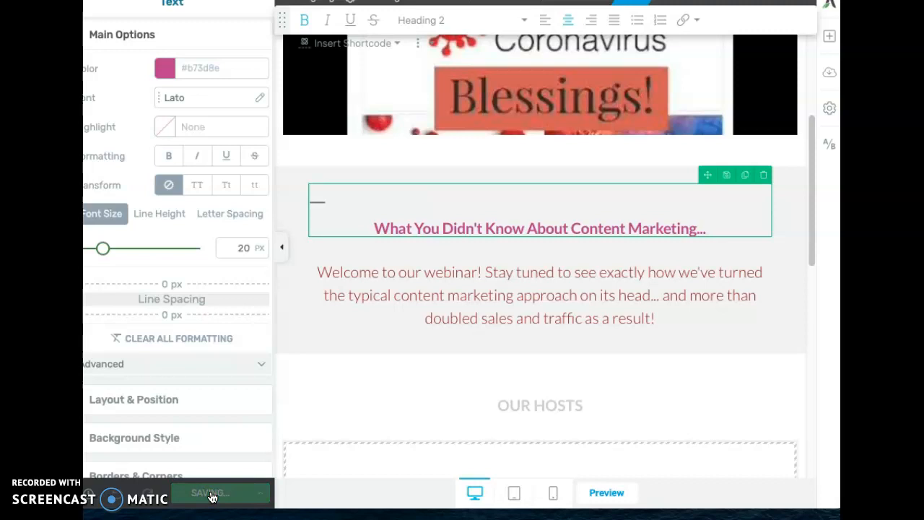
left_click(355, 117)
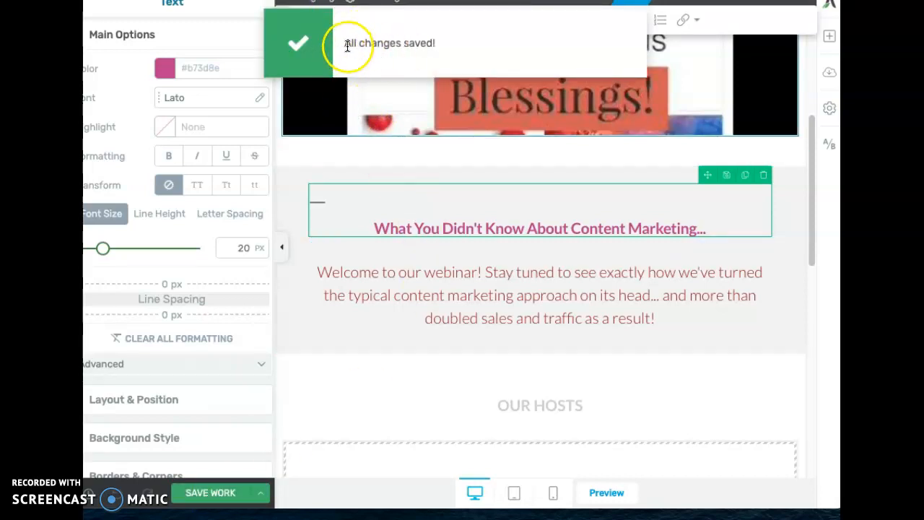
- Replace the male host's portrait in the Our Hosts section with the media library photo of the man in a blue tie
scroll(521, 323, "down", 3)
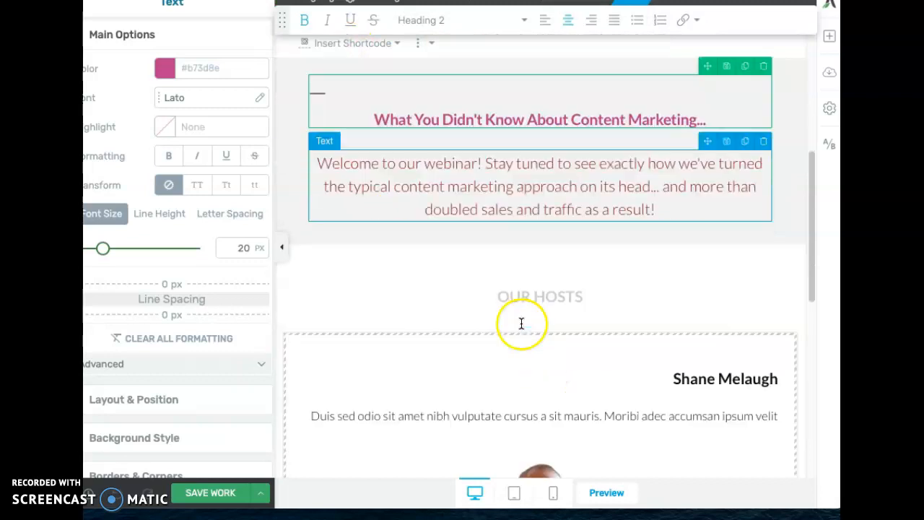
scroll(521, 323, "down", 10)
scroll(577, 326, "up", 2)
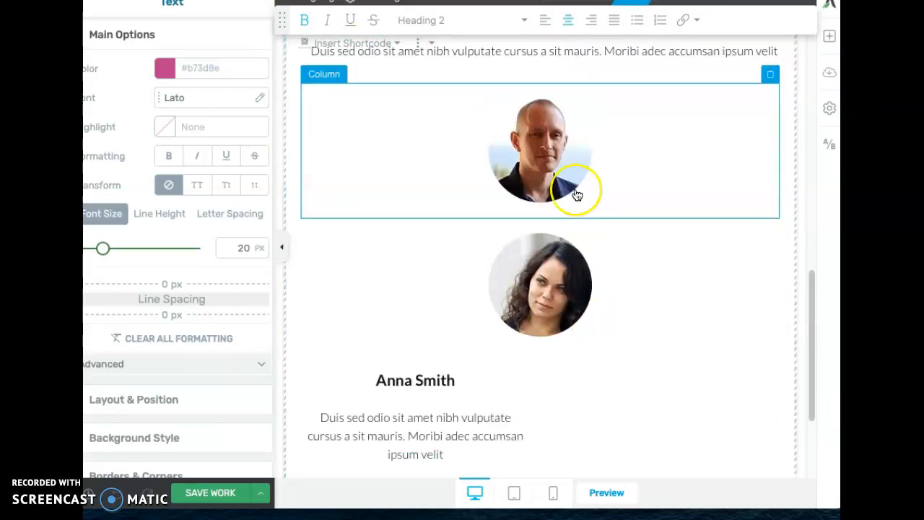
left_click(559, 168)
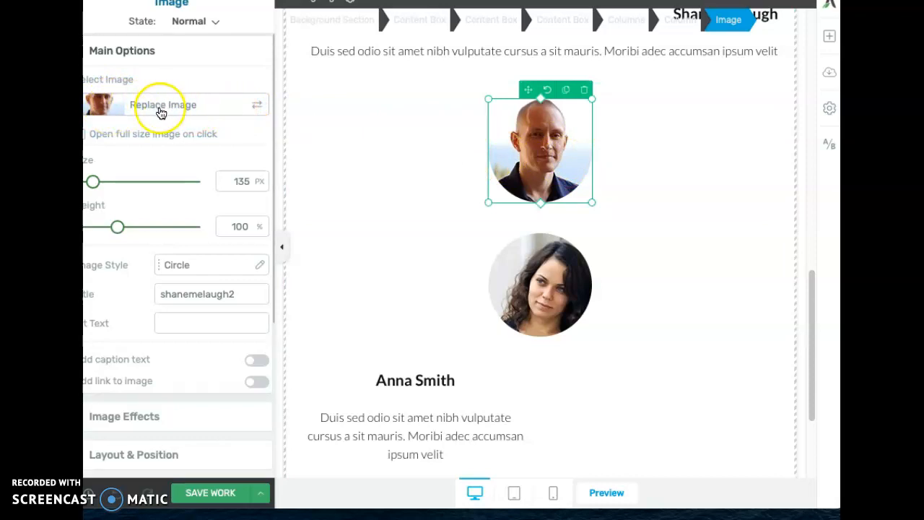
left_click(187, 108)
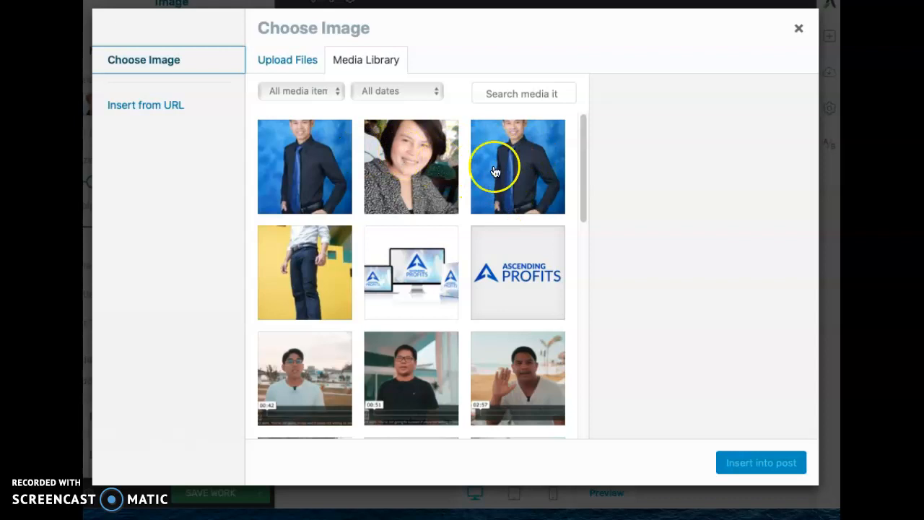
left_click(304, 170)
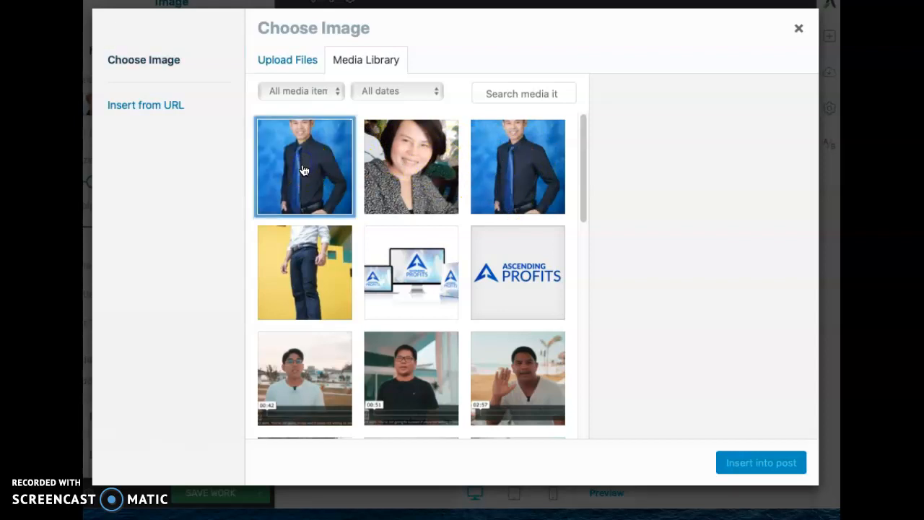
left_click(304, 171)
left_click(744, 477)
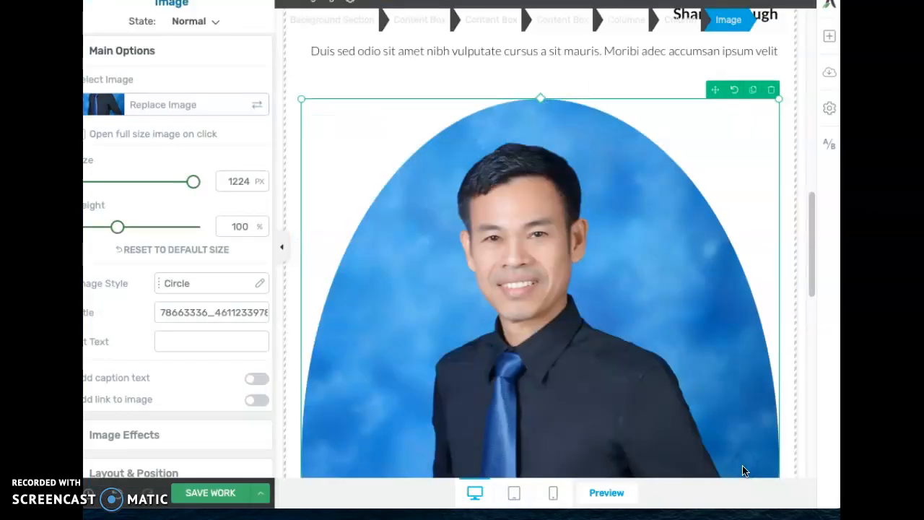
- Shrink the new host photo proportionally to about 126 px wide
left_click(656, 324)
scroll(656, 324, "down", 6)
scroll(656, 324, "up", 2)
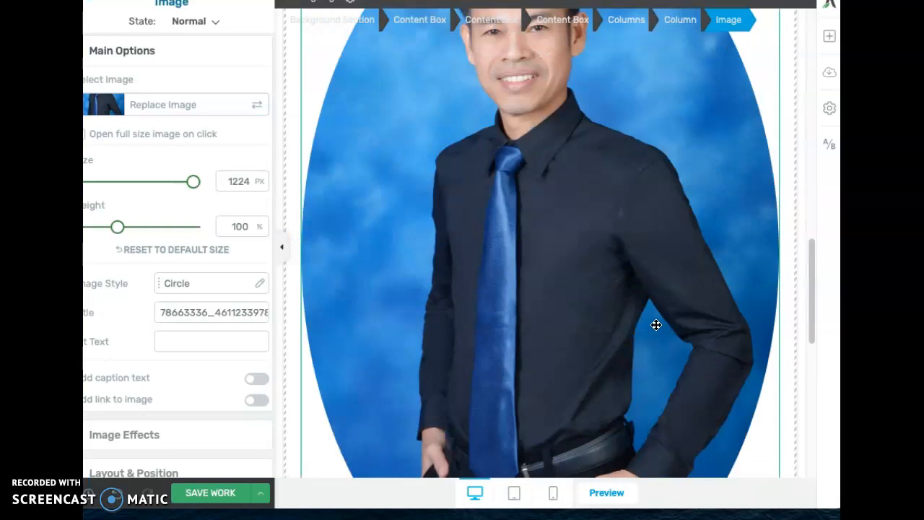
scroll(654, 321, "down", 5)
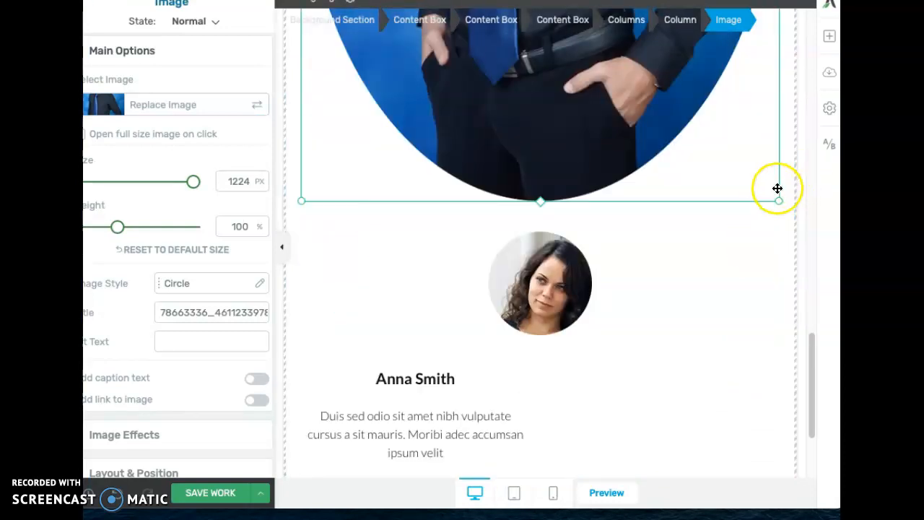
left_click_drag(779, 200, 707, 86)
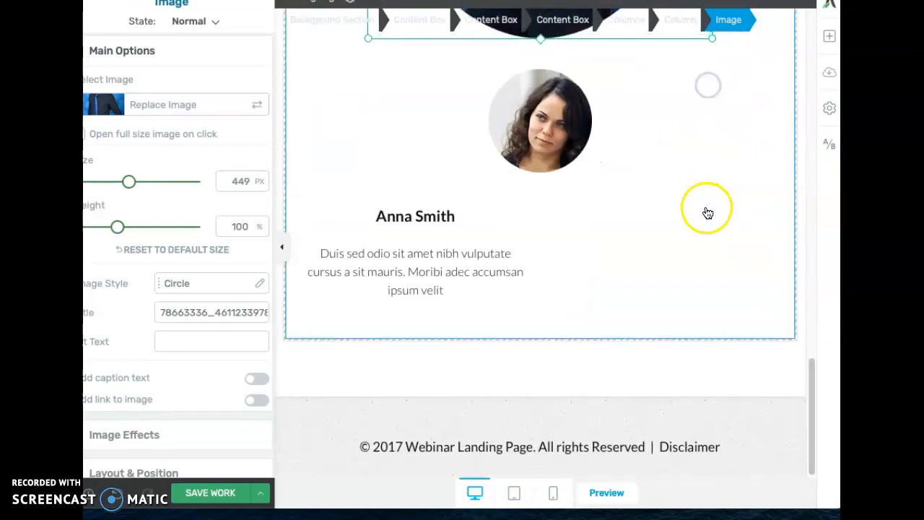
scroll(457, 401, "up", 5)
left_click_drag(367, 449, 448, 219)
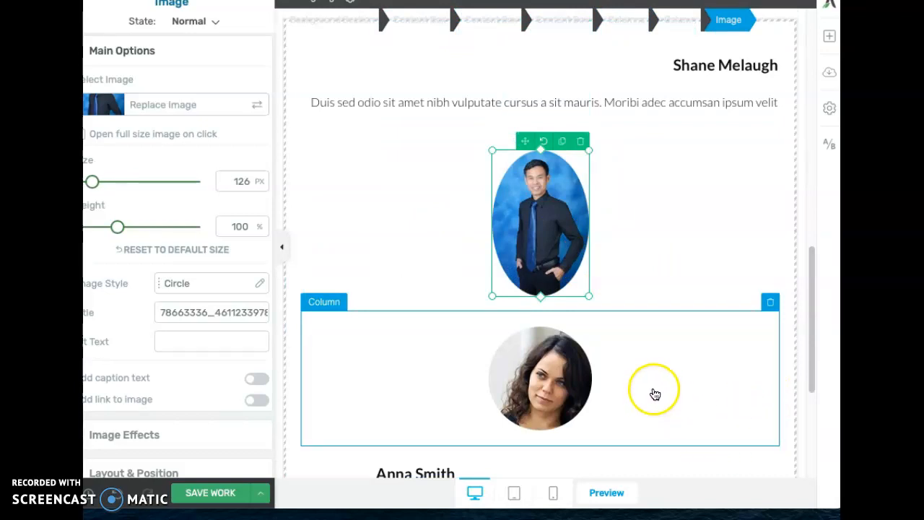
- Replace the female host's portrait in the Our Hosts section with the media library photo of the short-haired woman in a patterned blouse
left_click(543, 378)
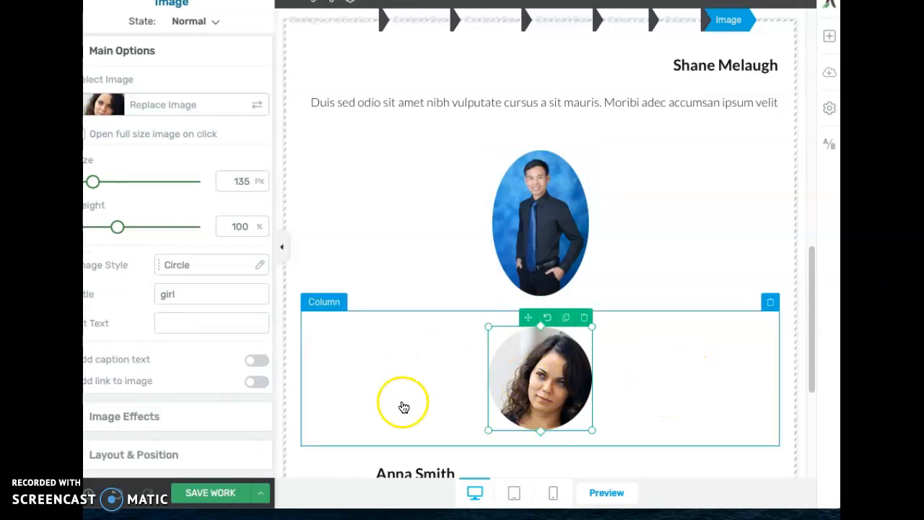
left_click(254, 106)
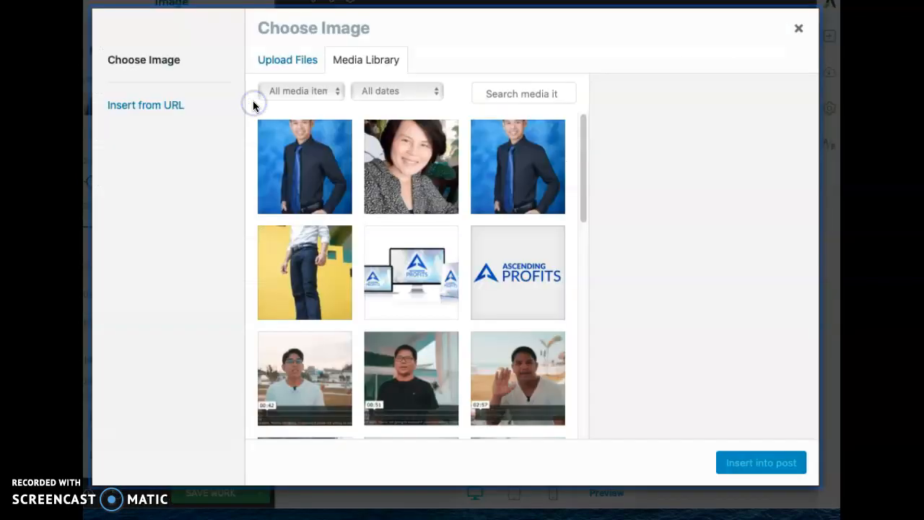
left_click(408, 168)
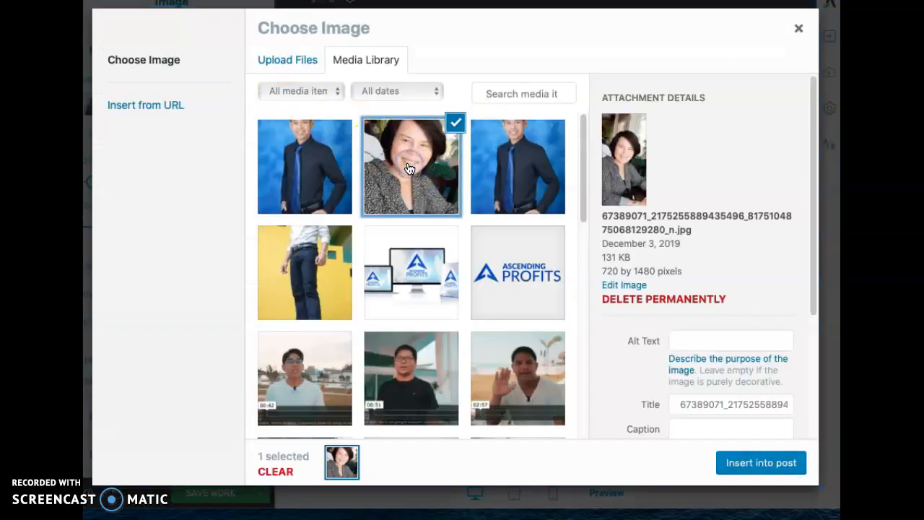
left_click(750, 463)
- Shrink the new female host photo proportionally to about 95 px wide
scroll(676, 359, "down", 5)
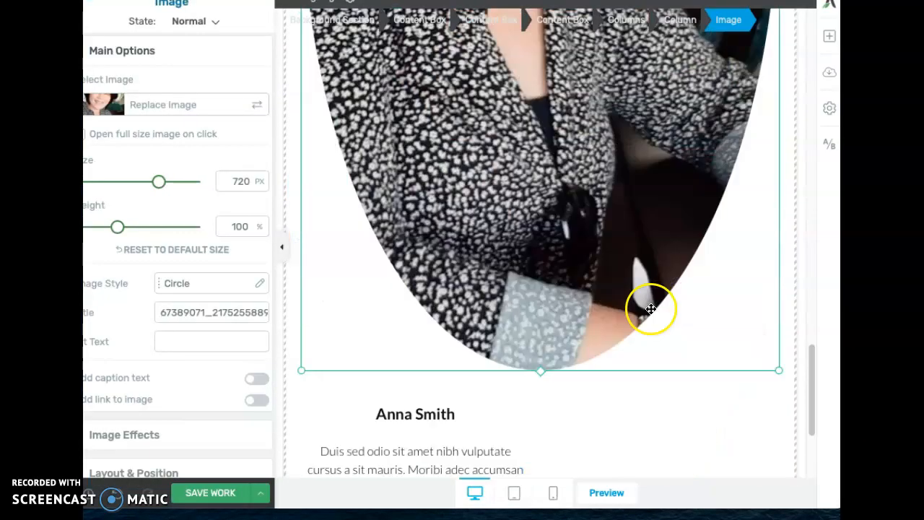
left_click_drag(777, 369, 648, 153)
scroll(679, 250, "up", 2)
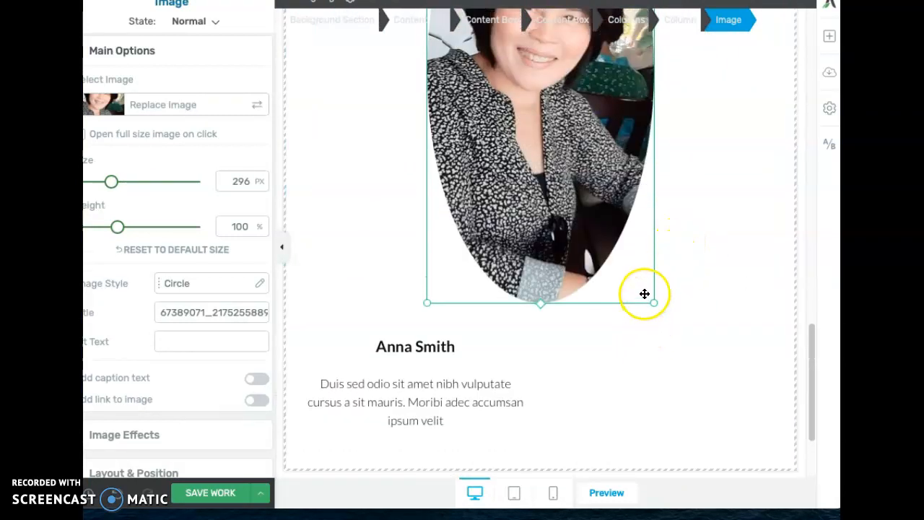
left_click_drag(656, 303, 635, 163)
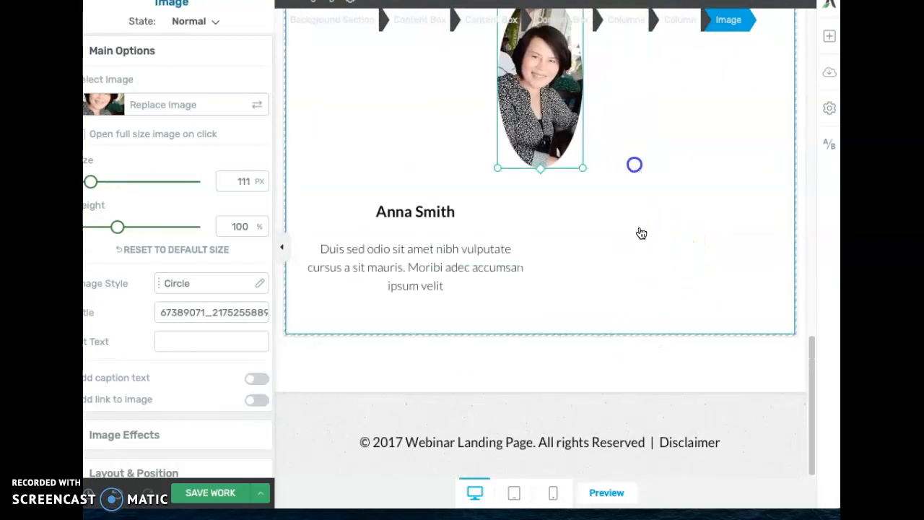
scroll(656, 282, "up", 5)
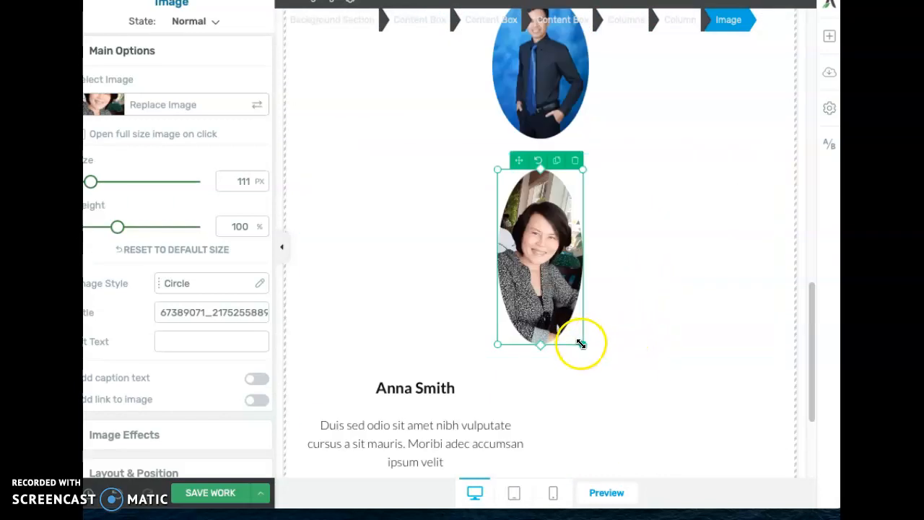
left_click_drag(581, 343, 580, 330)
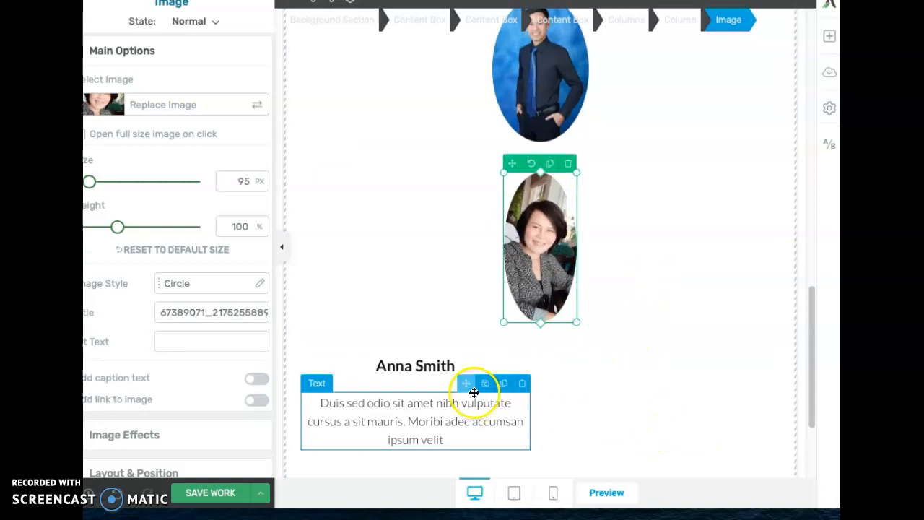
- Replace the placeholder name below the female host's photo with the host's full name
left_click(425, 366)
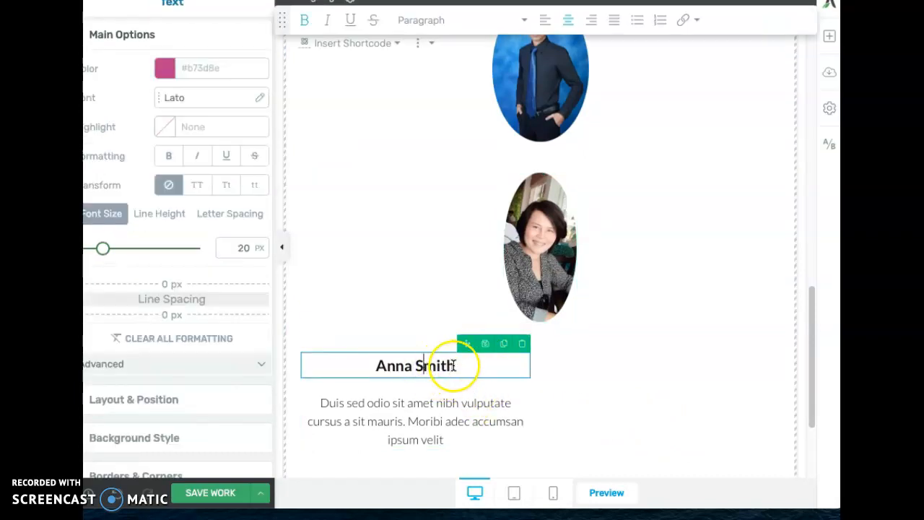
left_click(455, 366)
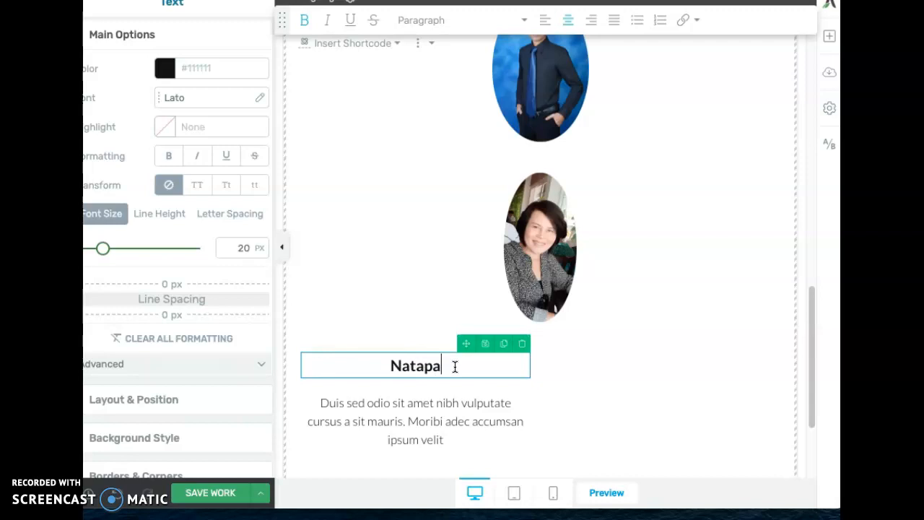
type("uec")
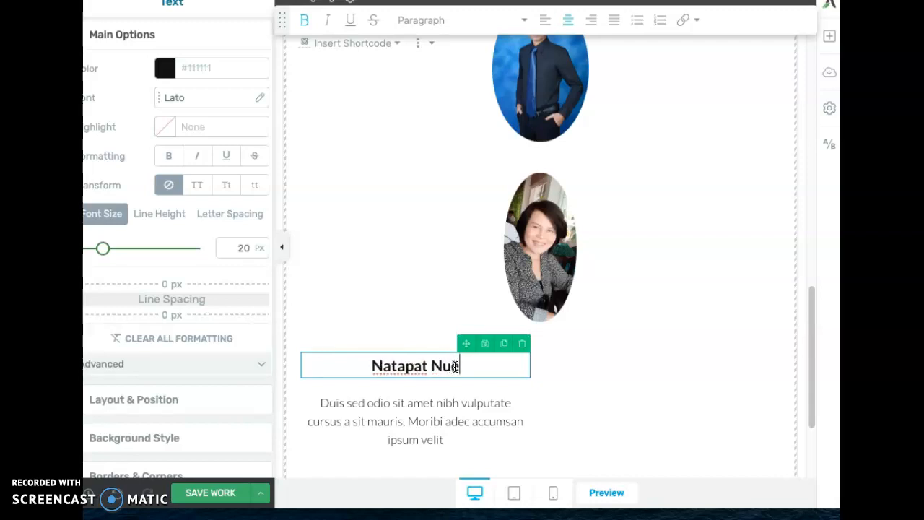
type("h")
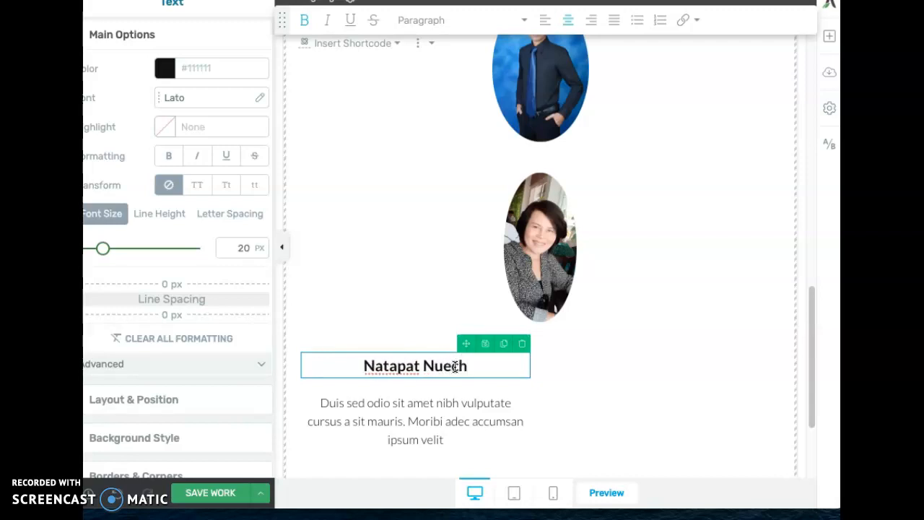
key("BackSpace")
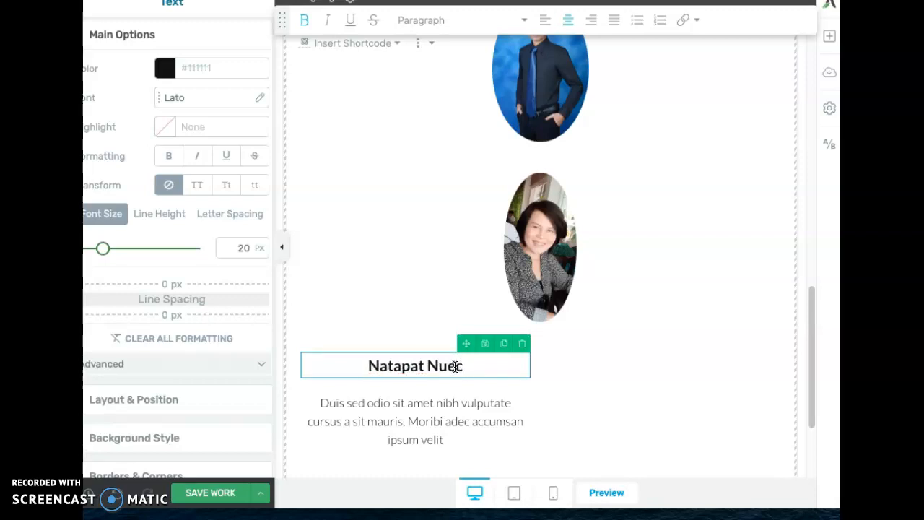
key("BackSpace")
type("k")
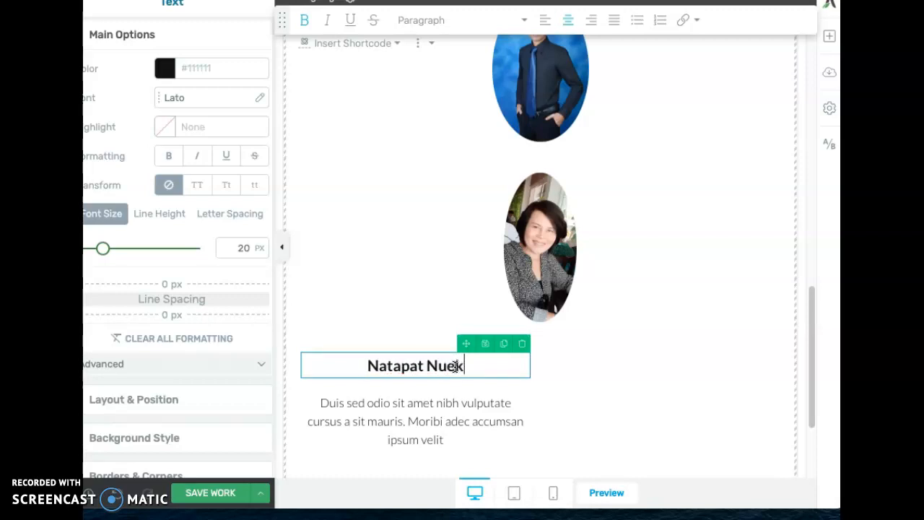
type("cho")
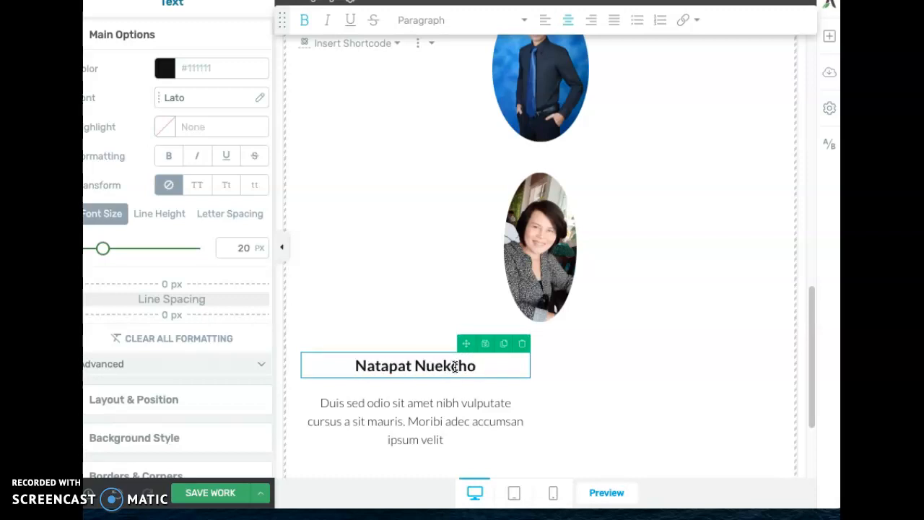
type("b")
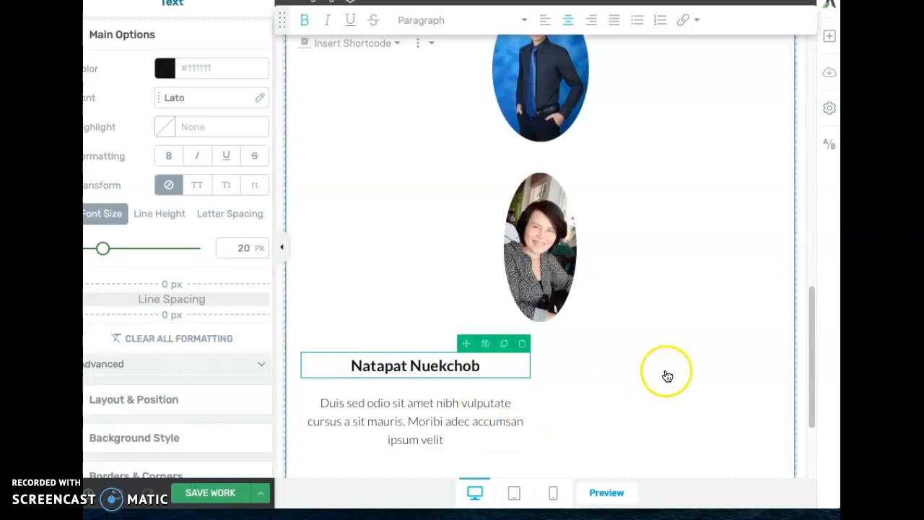
- Review both host photos and the name and description texts around them in the Our Hosts section
scroll(730, 339, "up", 5)
scroll(715, 337, "down", 4)
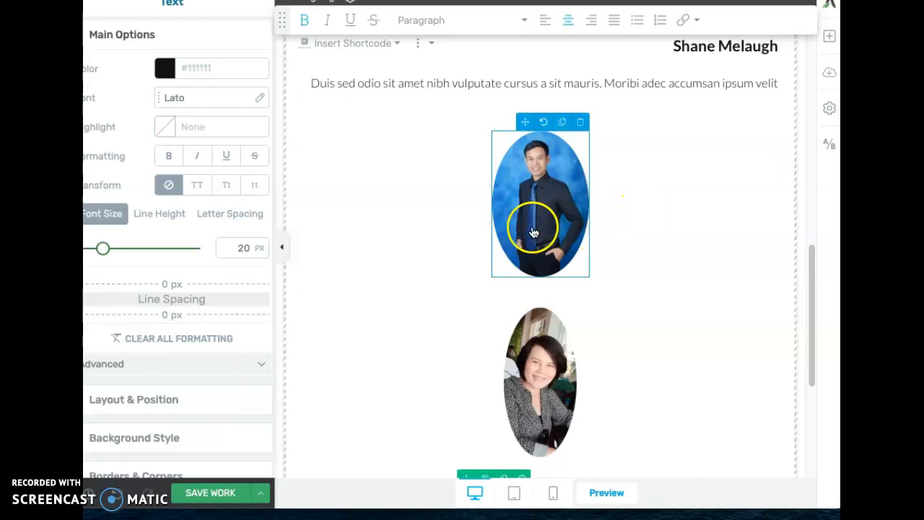
scroll(543, 256, "down", 4)
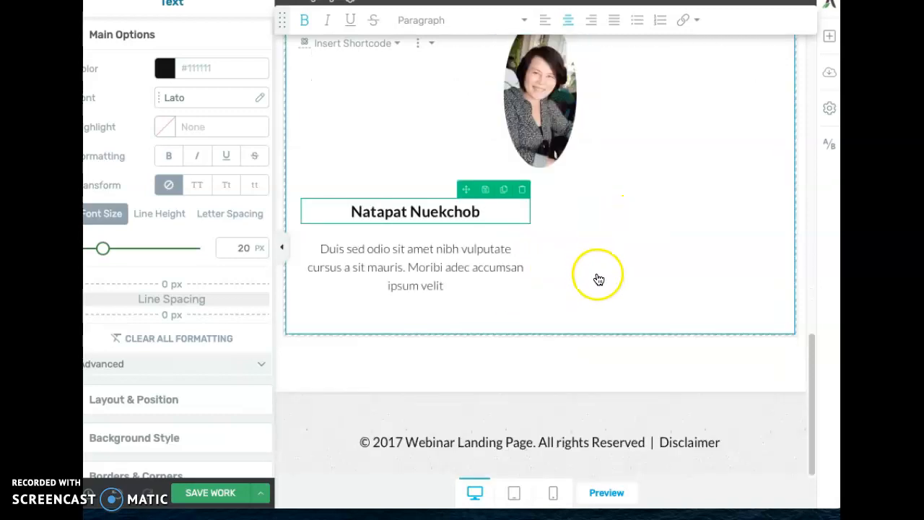
scroll(596, 276, "up", 2)
scroll(598, 278, "up", 2)
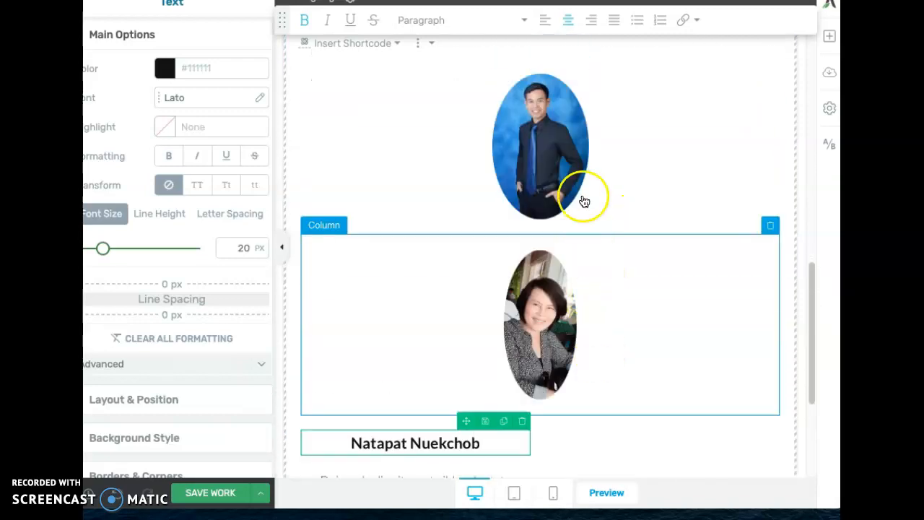
left_click(558, 170)
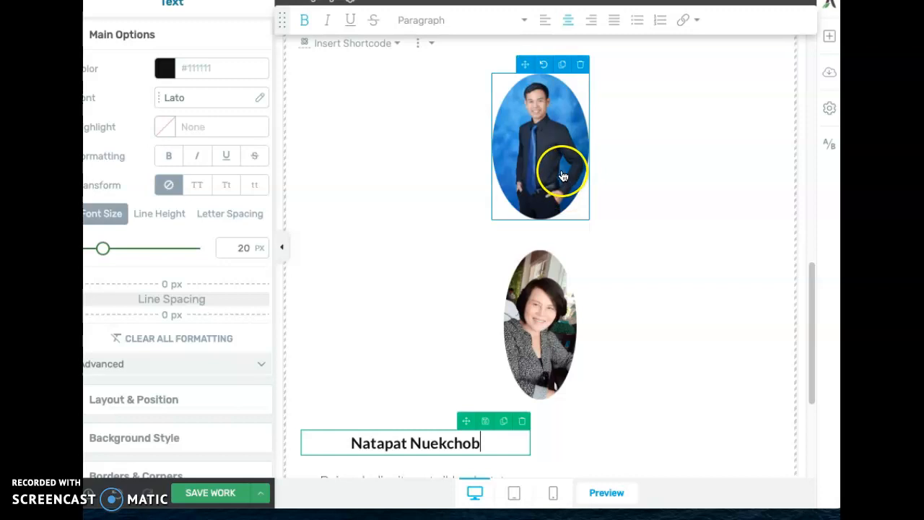
left_click(678, 449)
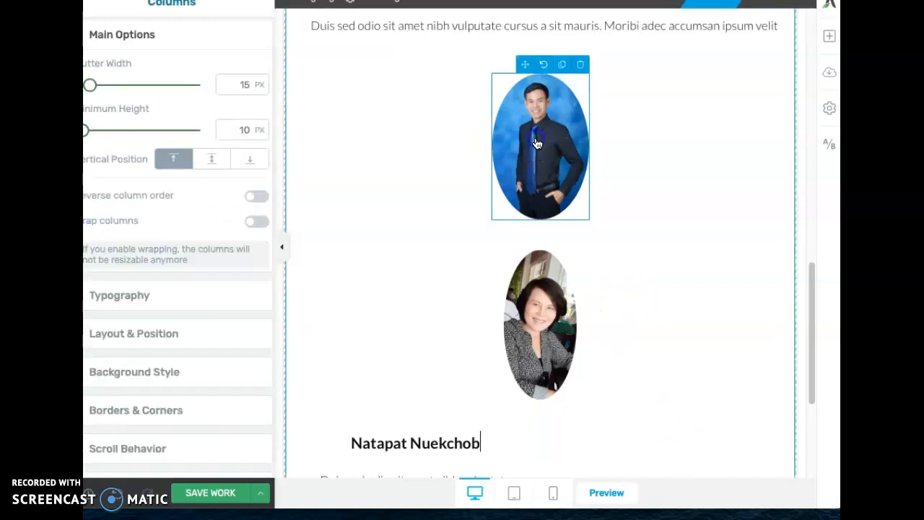
left_click(537, 143)
scroll(437, 165, "up", 1)
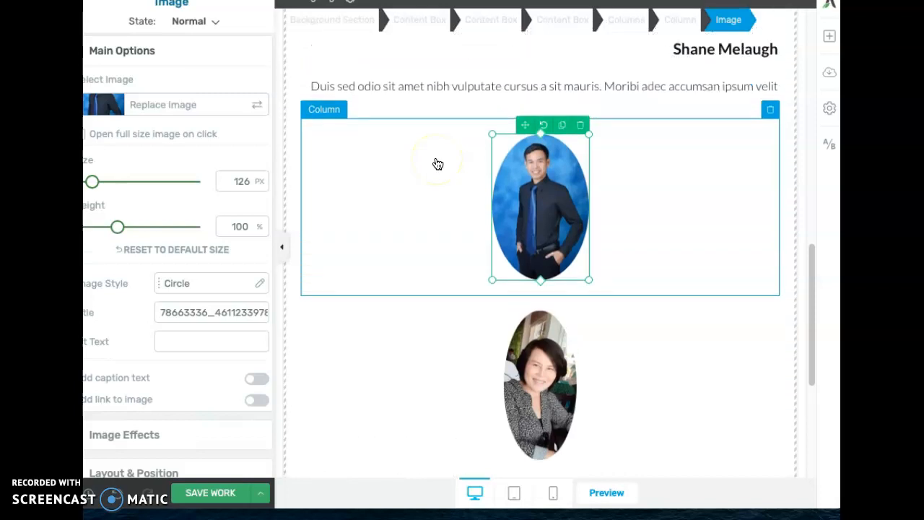
left_click(428, 177)
scroll(430, 179, "down", 1)
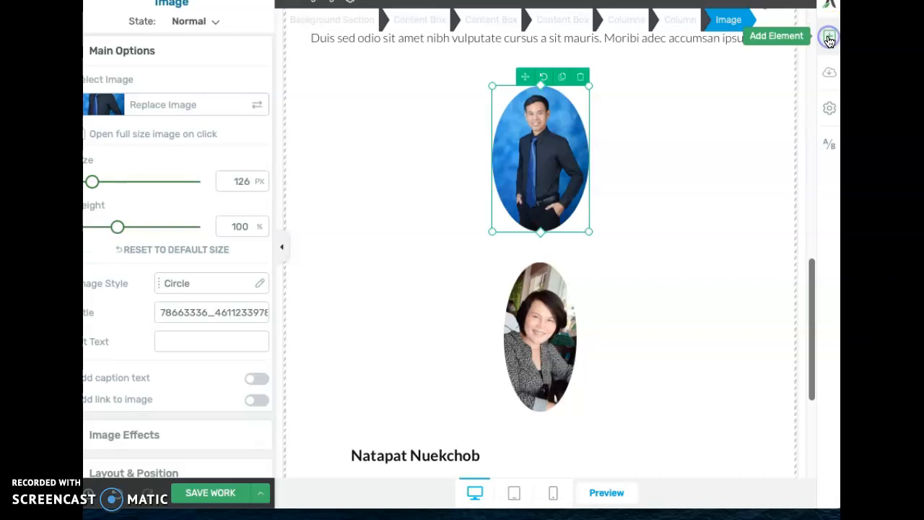
- Browse the elements that can be added to the page, from Foundation and Building Blocks to Thrive Integrations, and close the list
left_click(830, 39)
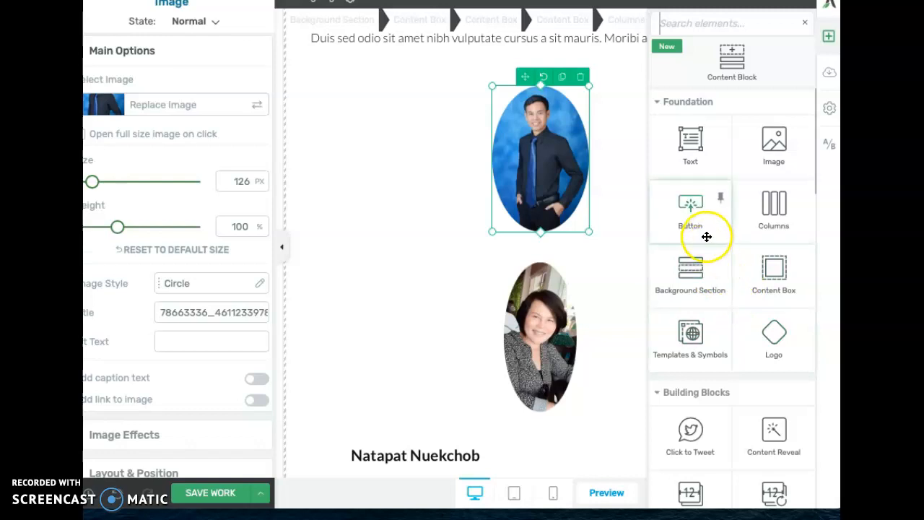
scroll(711, 245, "down", 2)
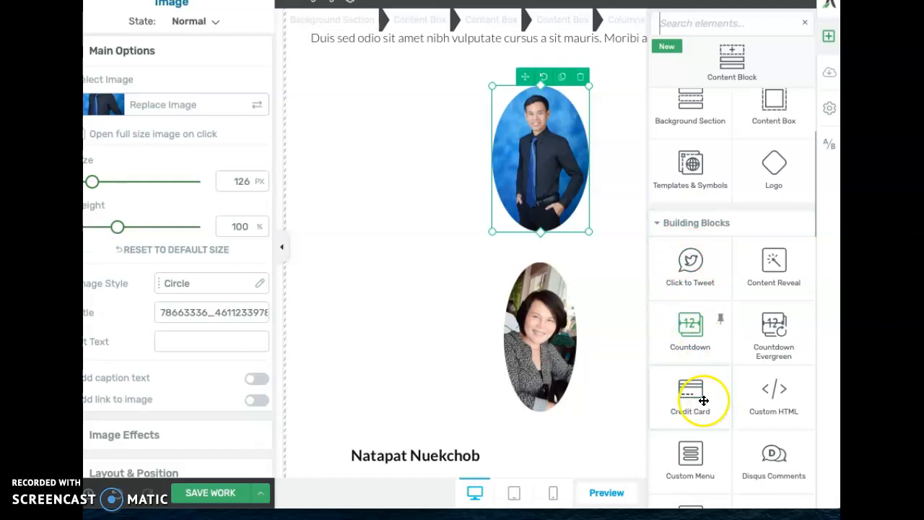
scroll(760, 433, "down", 2)
scroll(754, 430, "down", 7)
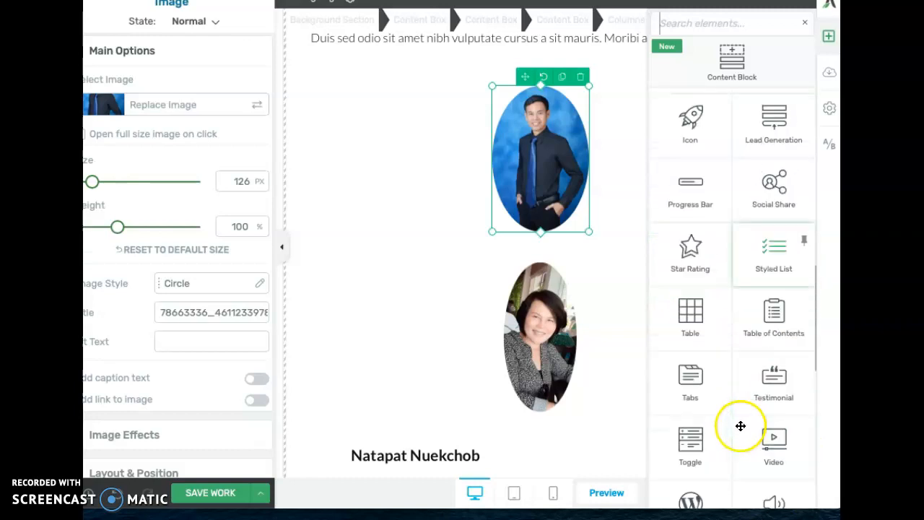
scroll(690, 398, "down", 1)
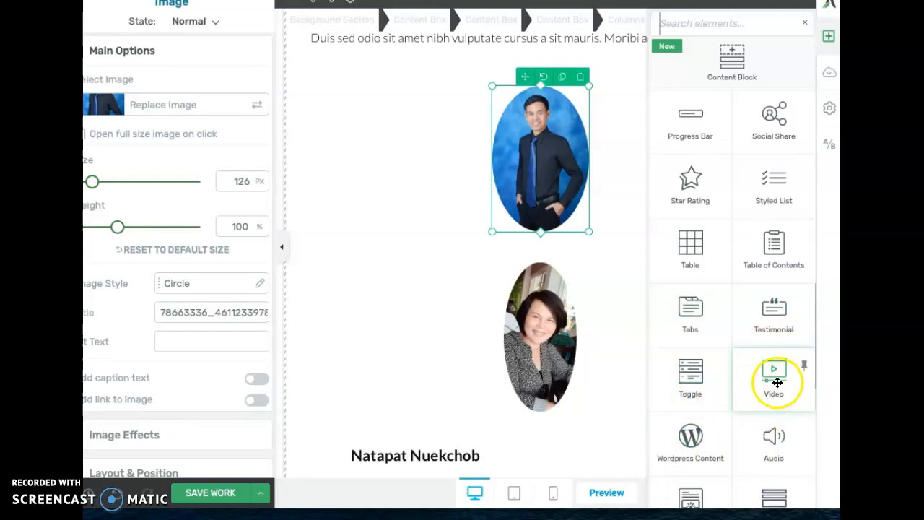
scroll(748, 424, "down", 1)
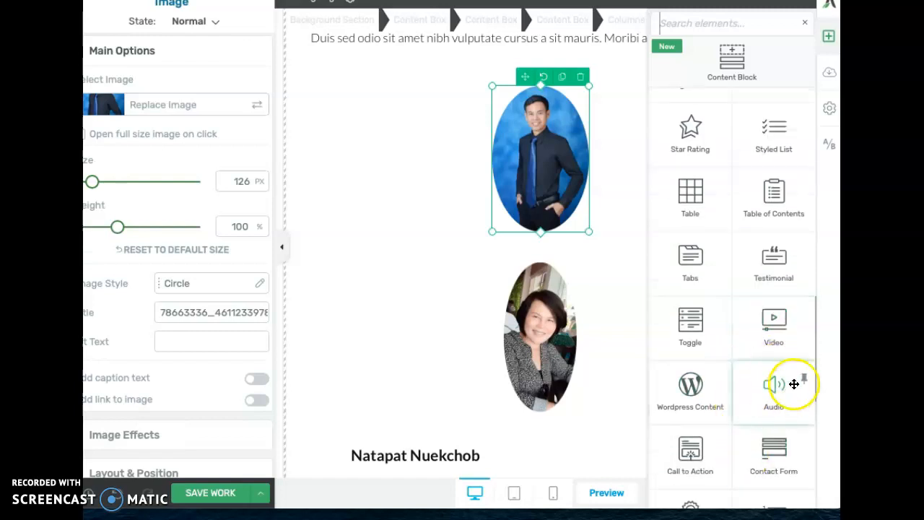
scroll(711, 325, "down", 8)
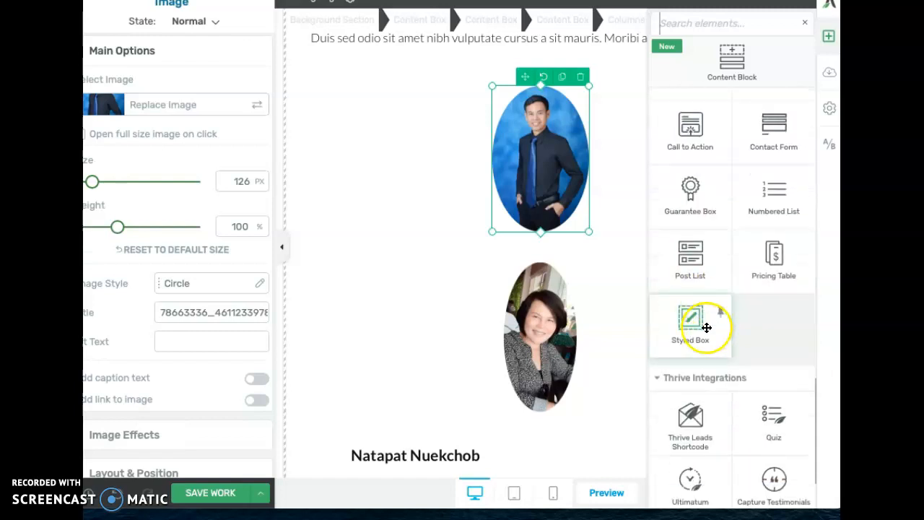
scroll(690, 358, "up", 7)
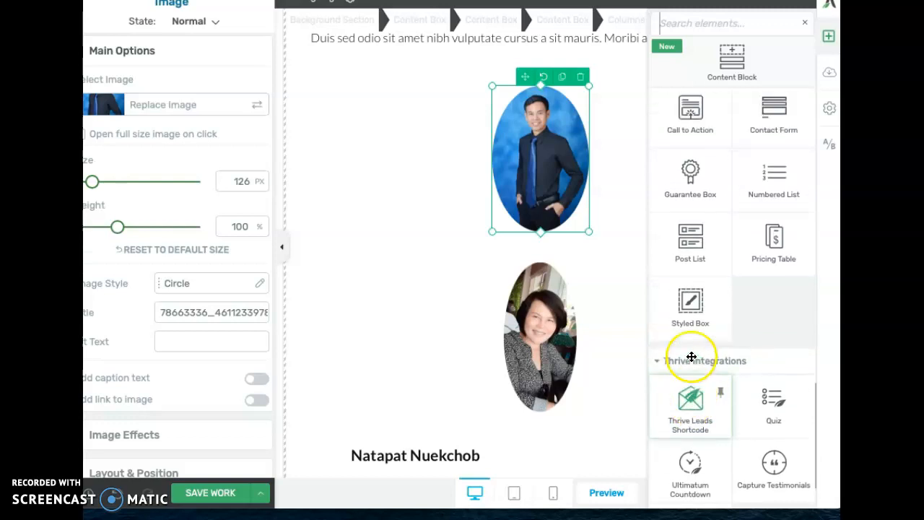
scroll(691, 355, "up", 10)
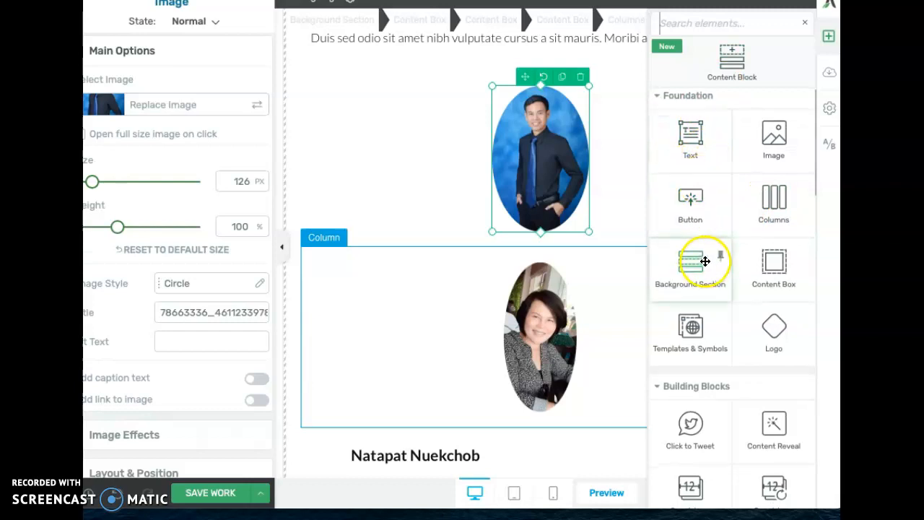
scroll(744, 389, "down", 2)
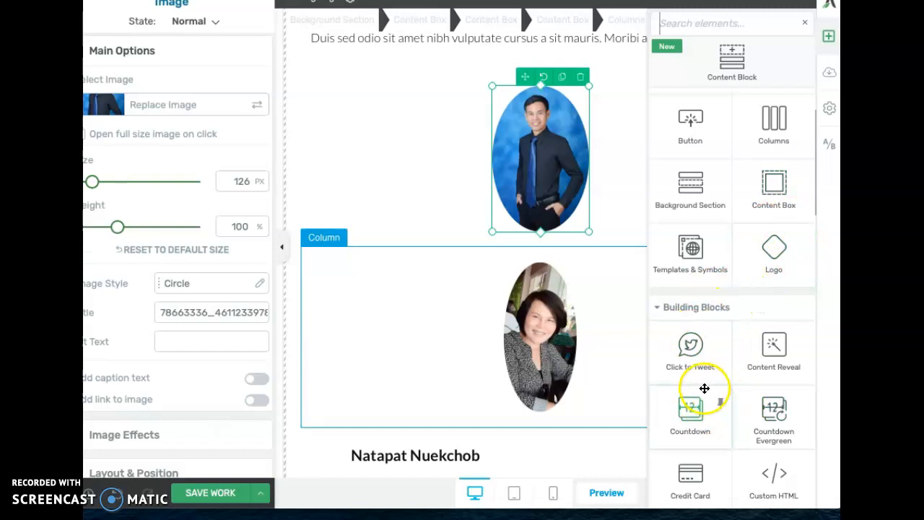
scroll(704, 388, "down", 1)
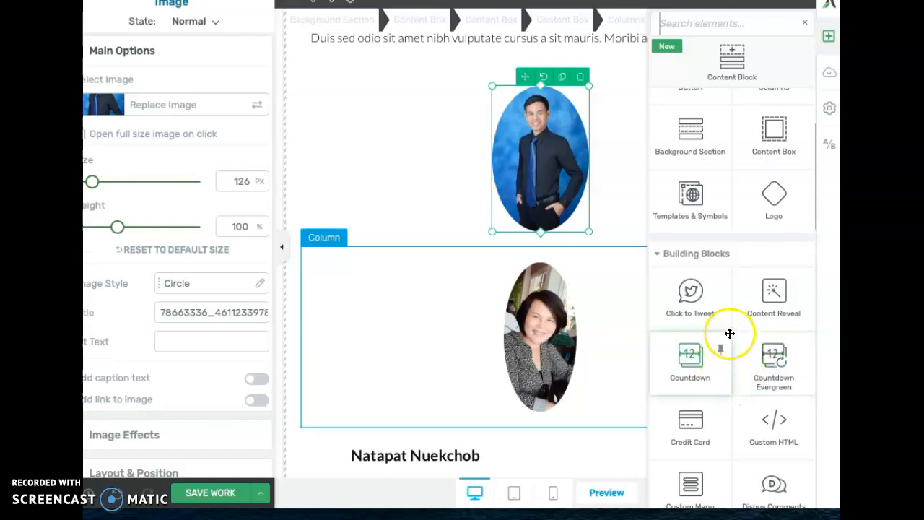
scroll(728, 335, "up", 2)
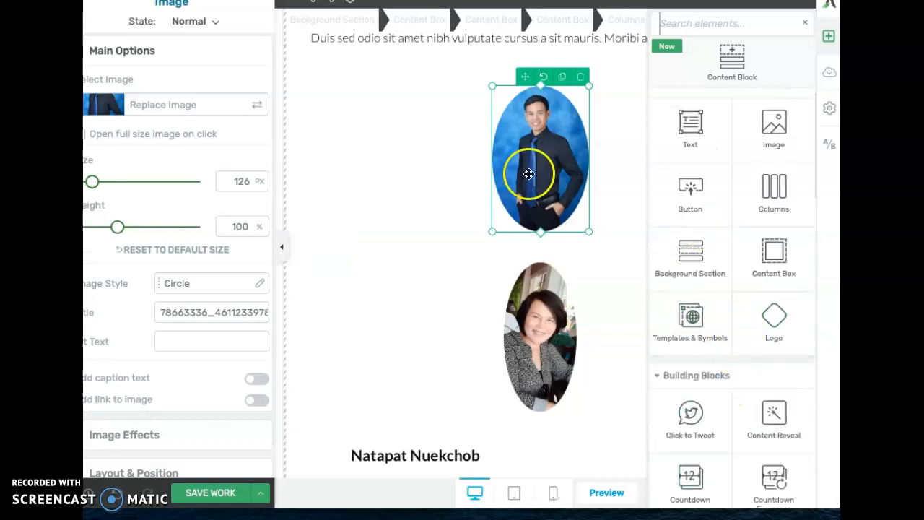
left_click(384, 277)
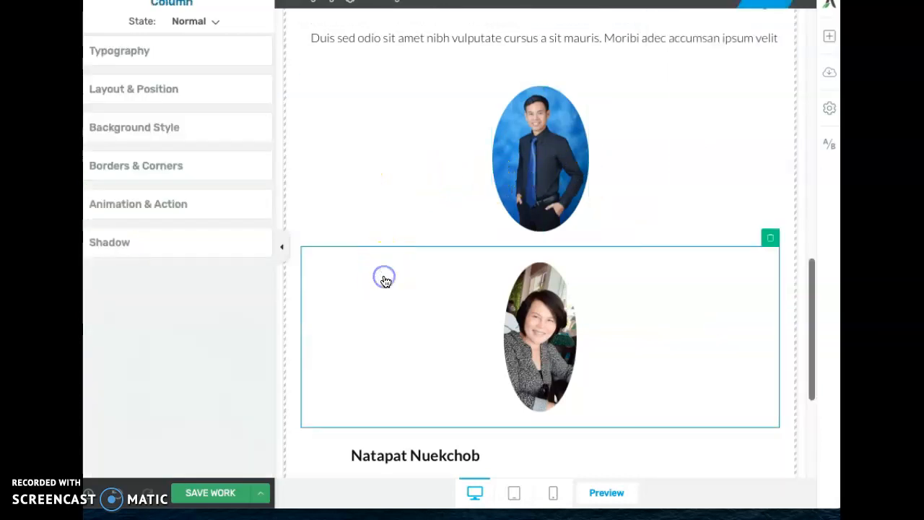
- Save the page, look through its preview below the headline and video, and close the preview
left_click(204, 492)
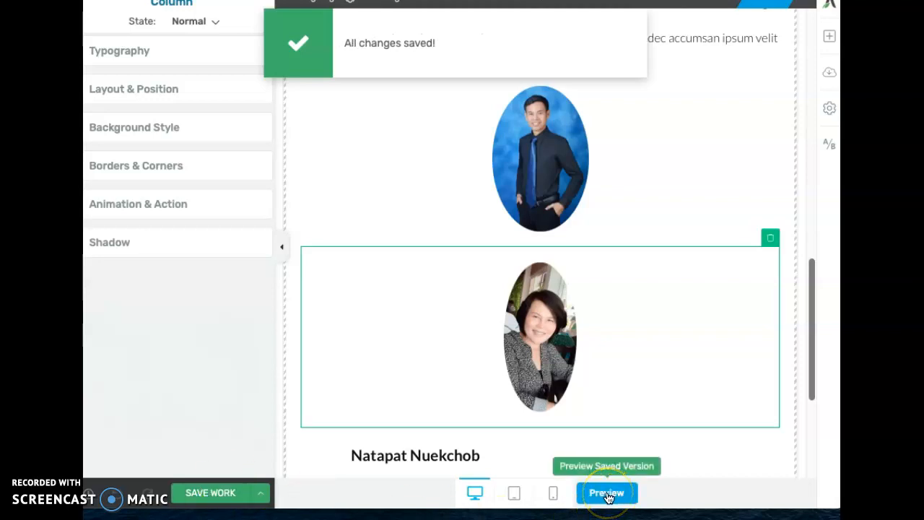
left_click(606, 494)
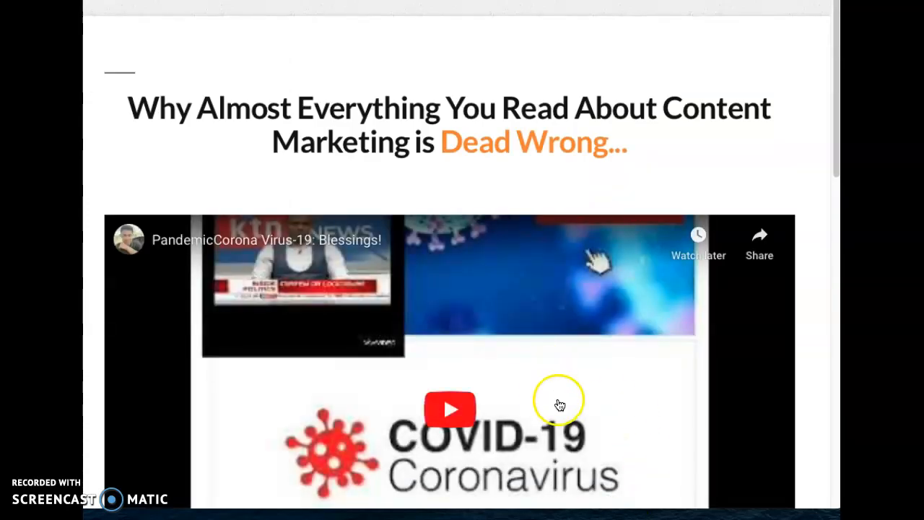
scroll(557, 398, "down", 8)
scroll(593, 462, "up", 3)
scroll(593, 461, "up", 6)
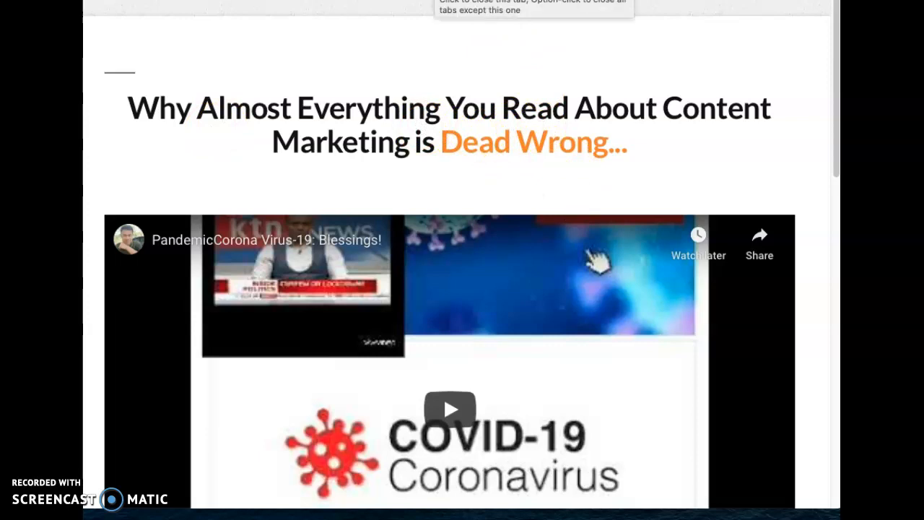
left_click(432, 0)
- Replace the main headline above the video with "COVID_19 : Corona Virus Blessings!" and save the page
scroll(387, 224, "up", 5)
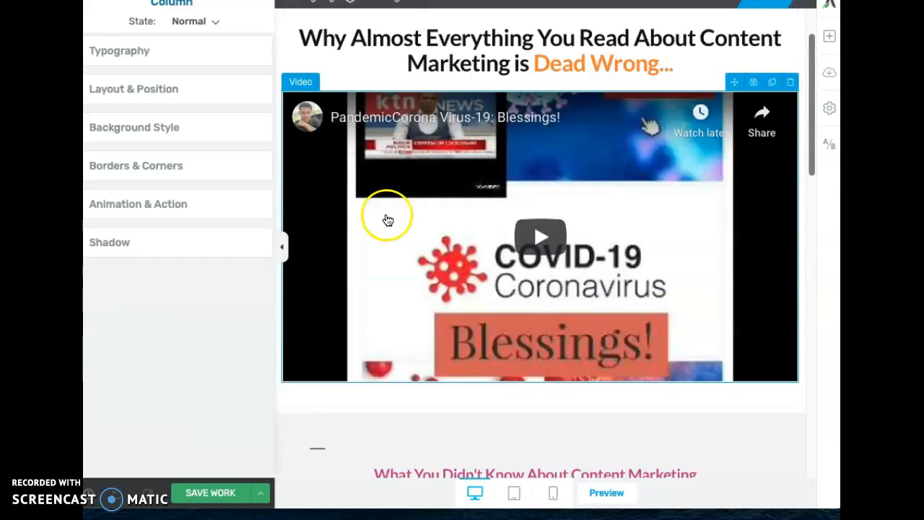
left_click(509, 118)
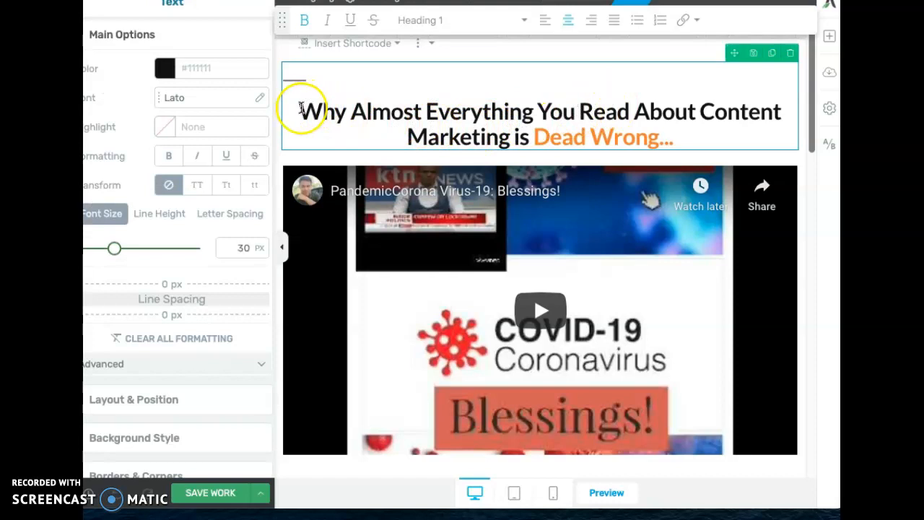
left_click_drag(300, 108, 741, 129)
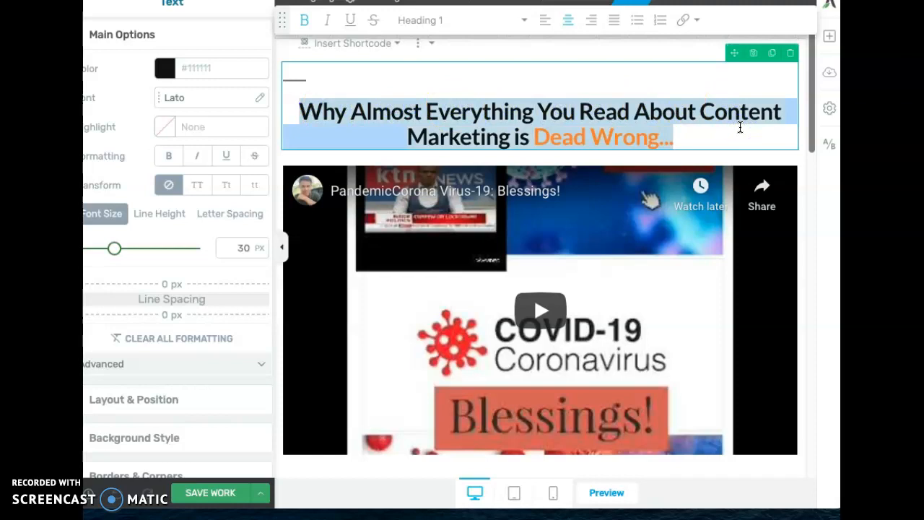
key("BackSpace")
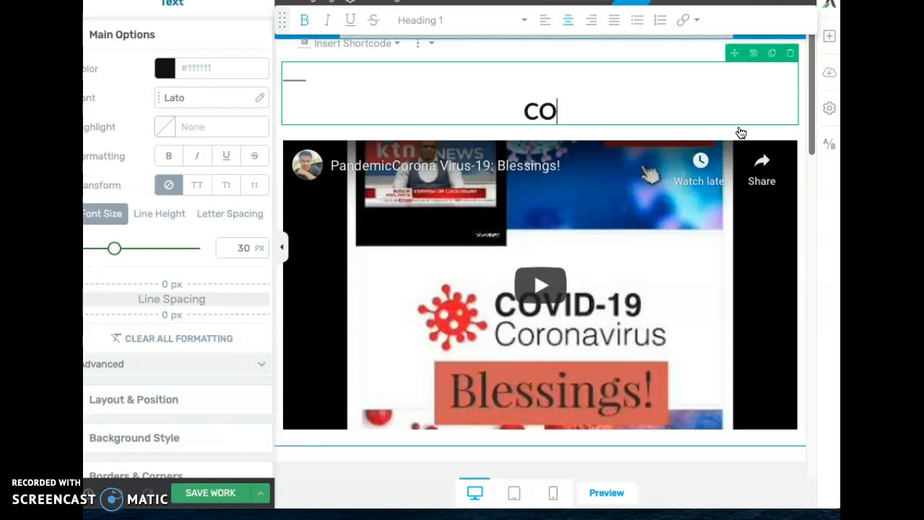
type("D")
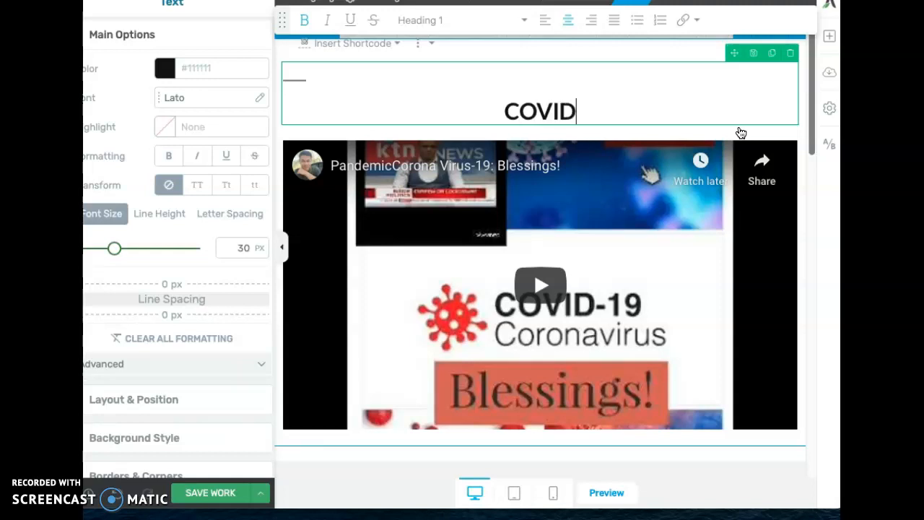
type("_19")
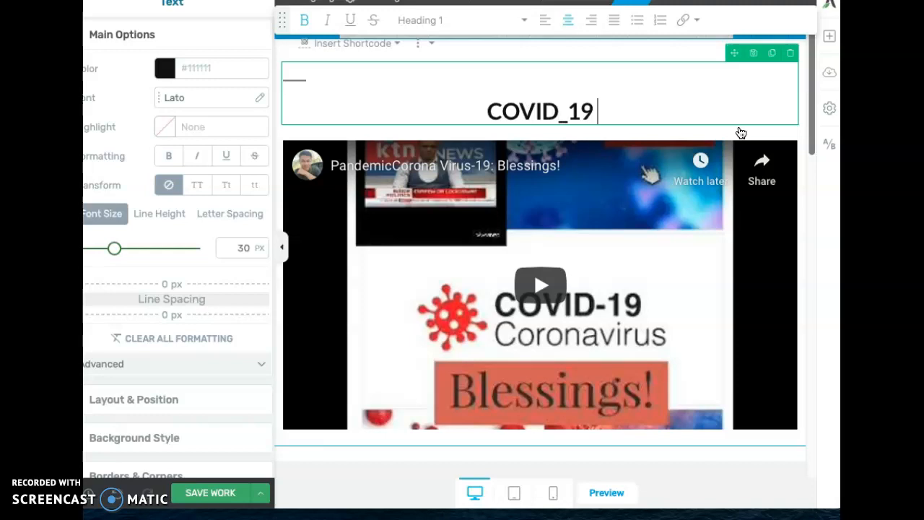
type(" : Cor")
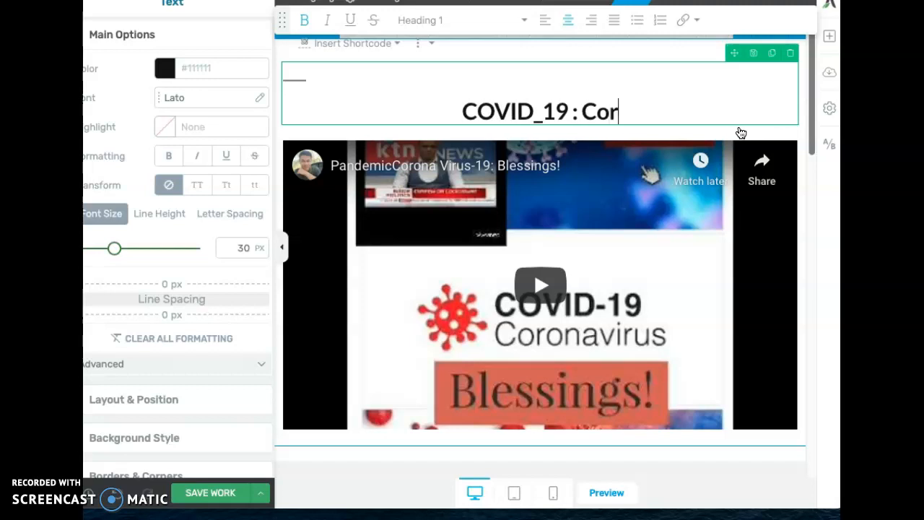
type("ona Virus")
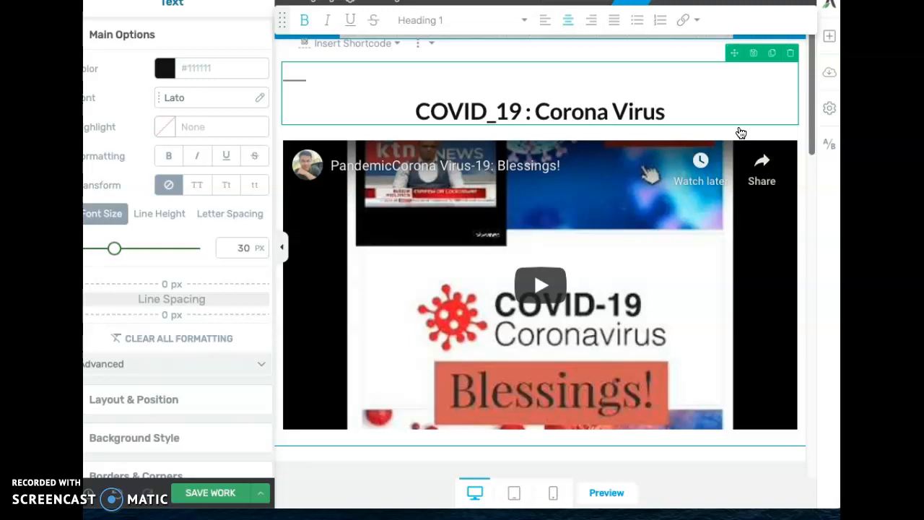
type(" Blessi")
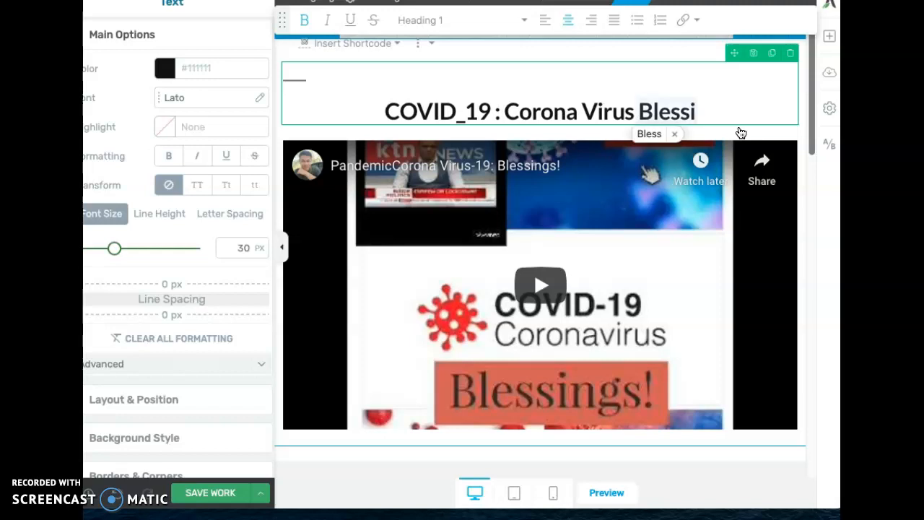
type("ngs!")
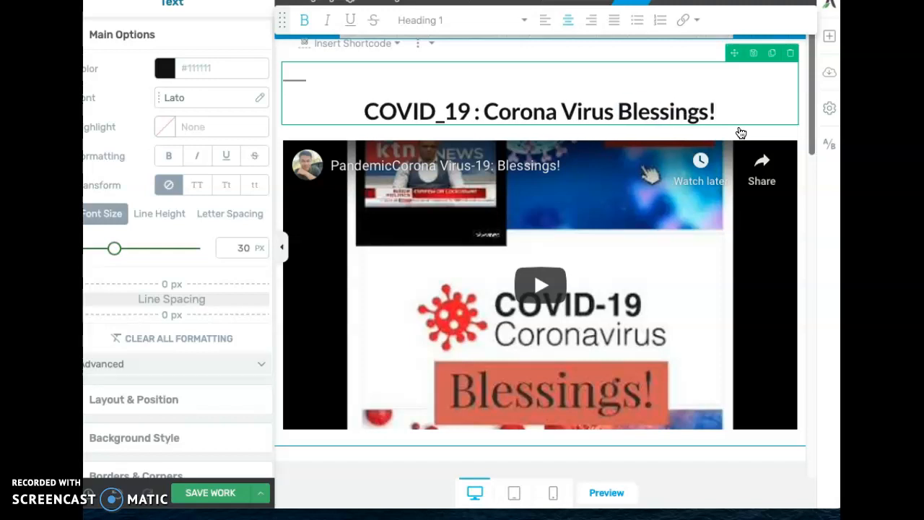
left_click(210, 493)
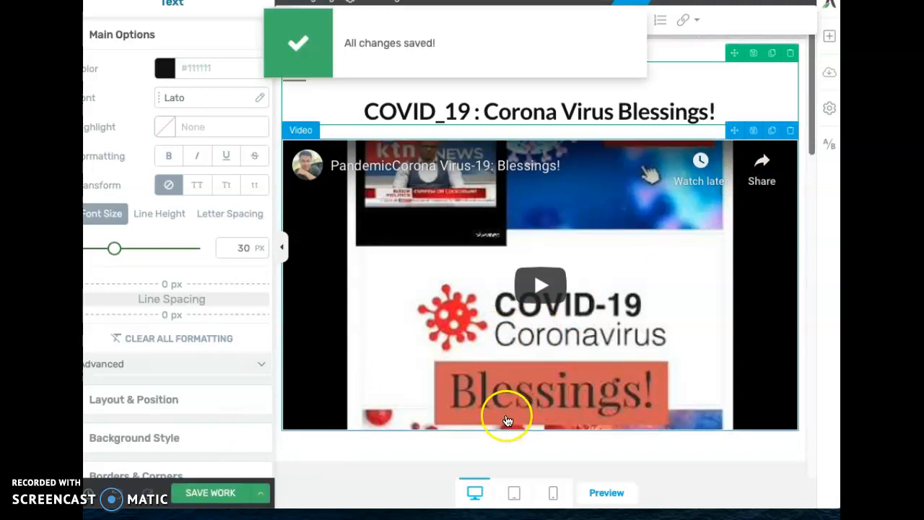
- Preview the saved page and check the new headline above the video
scroll(609, 320, "down", 5)
scroll(609, 320, "up", 5)
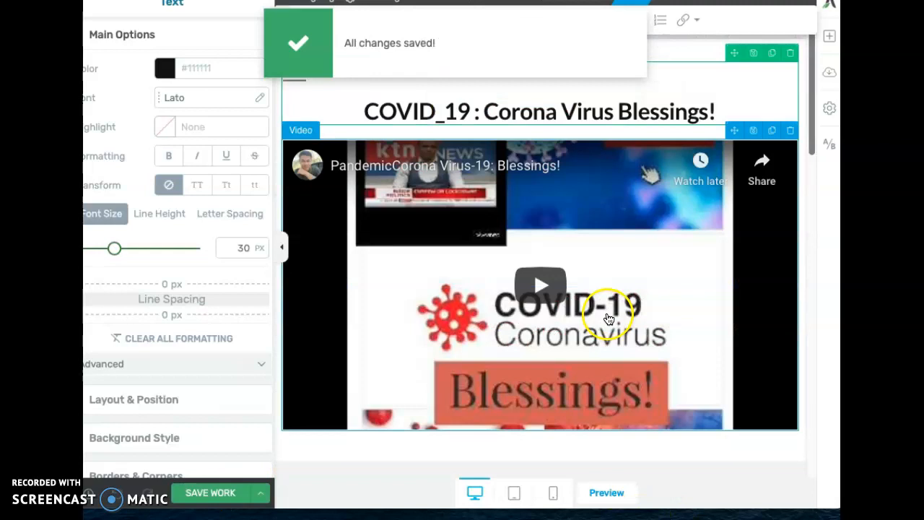
scroll(609, 325, "down", 4)
scroll(608, 339, "up", 4)
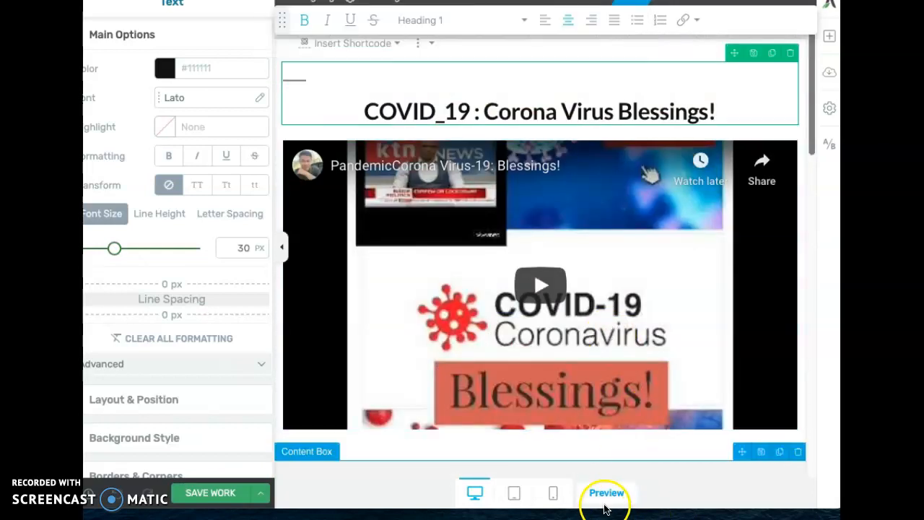
left_click(605, 496)
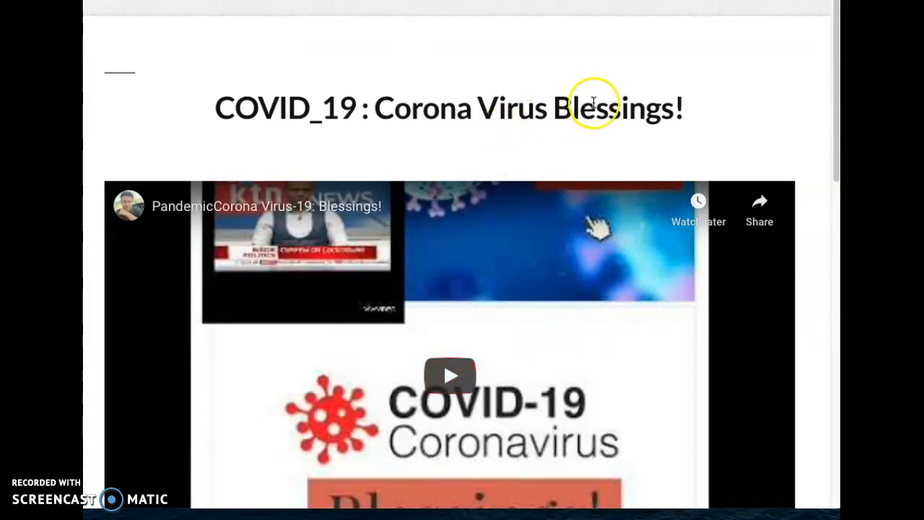
scroll(640, 148, "down", 1)
scroll(641, 150, "up", 3)
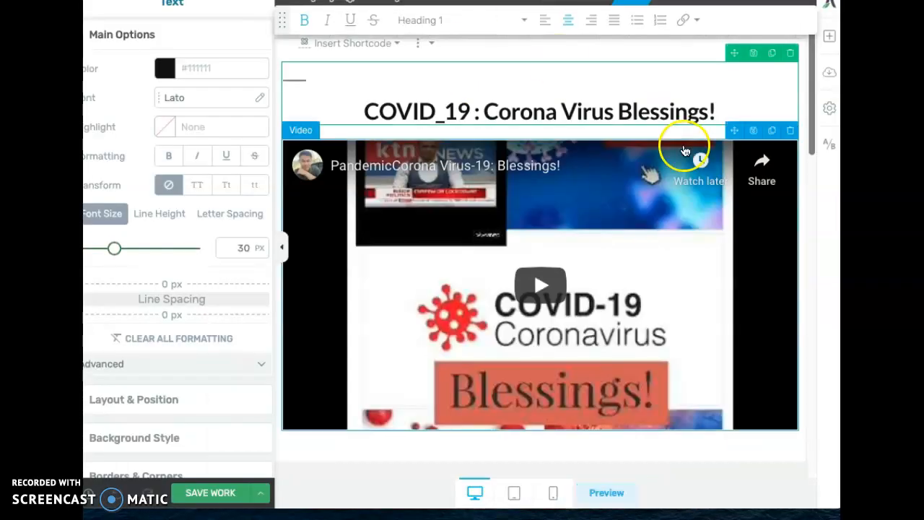
- Look over the page from the video to the Our Hosts section and save the page again
scroll(619, 97, "down", 4)
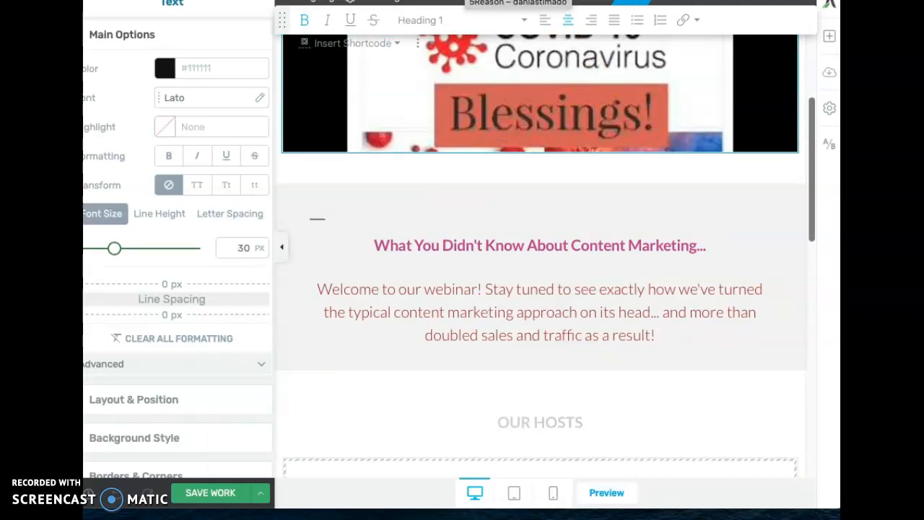
scroll(538, 187, "up", 4)
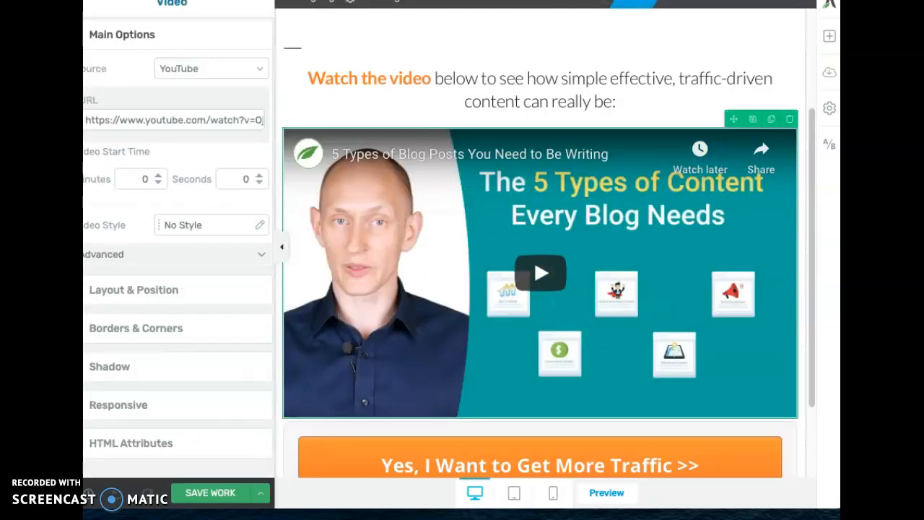
scroll(617, 350, "up", 3)
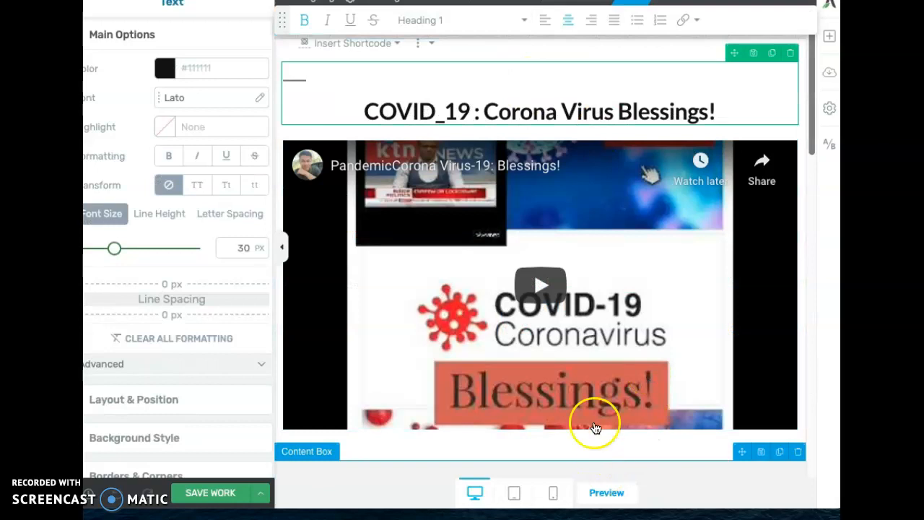
scroll(581, 405, "down", 6)
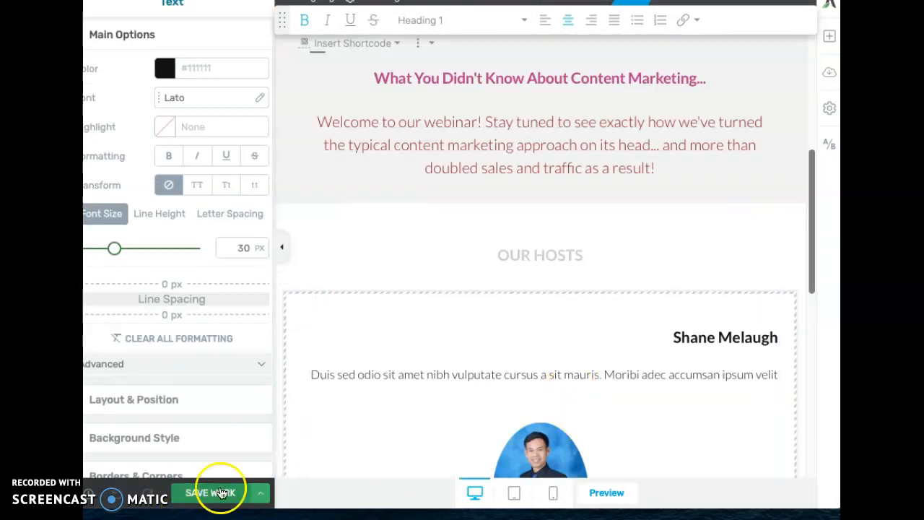
left_click(220, 493)
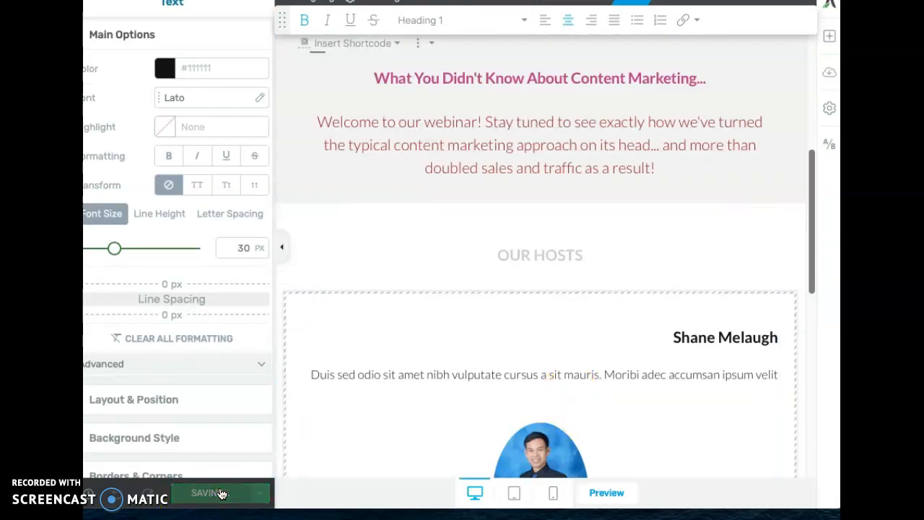
scroll(447, 338, "up", 6)
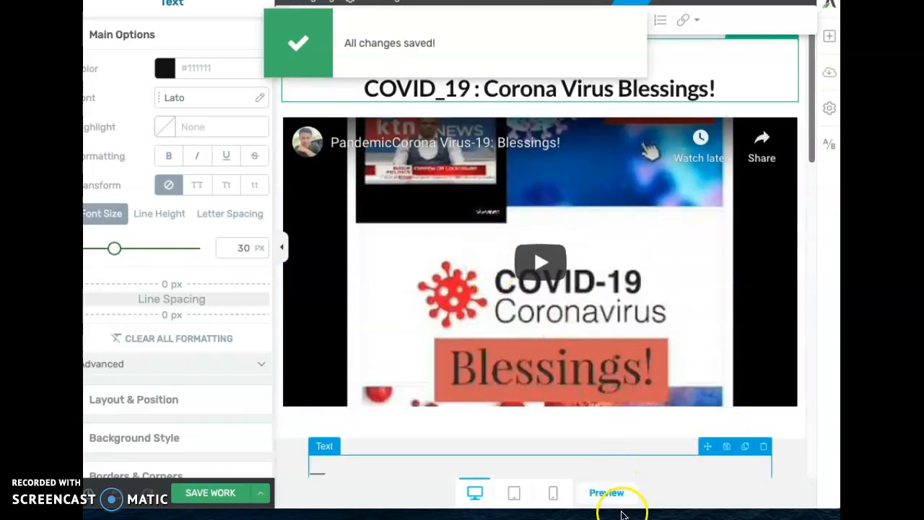
- Preview the saved page and review it from the headline down to the webinar introduction text
left_click(607, 494)
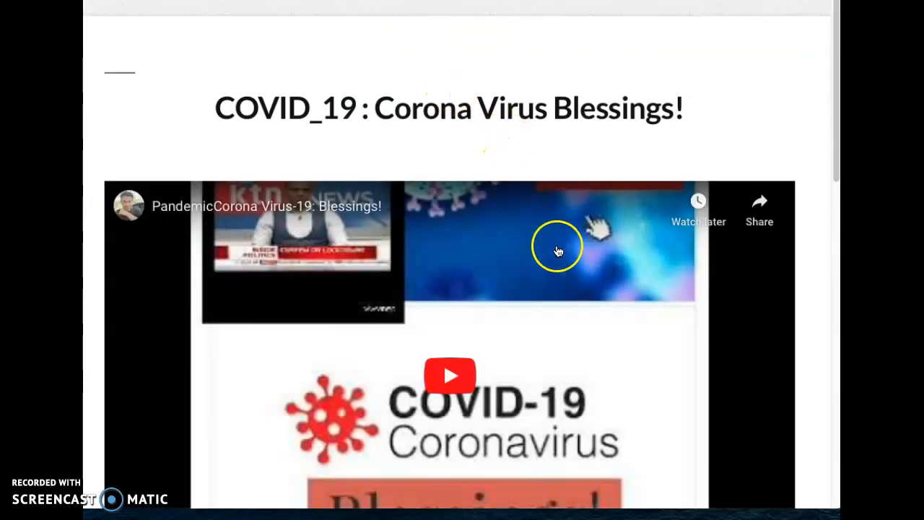
scroll(614, 390, "down", 1)
scroll(647, 409, "down", 3)
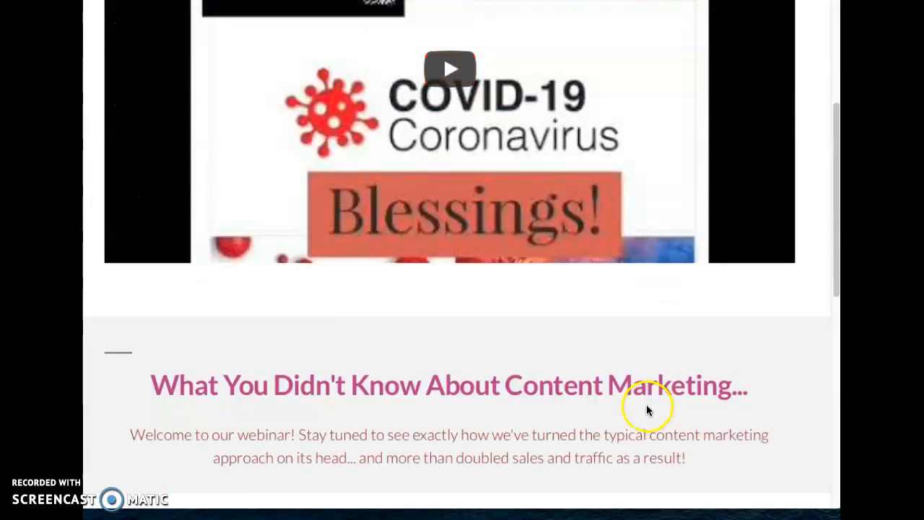
scroll(648, 408, "up", 3)
- Play the video embedded below the headline in the page preview to check that it works
left_click(447, 284)
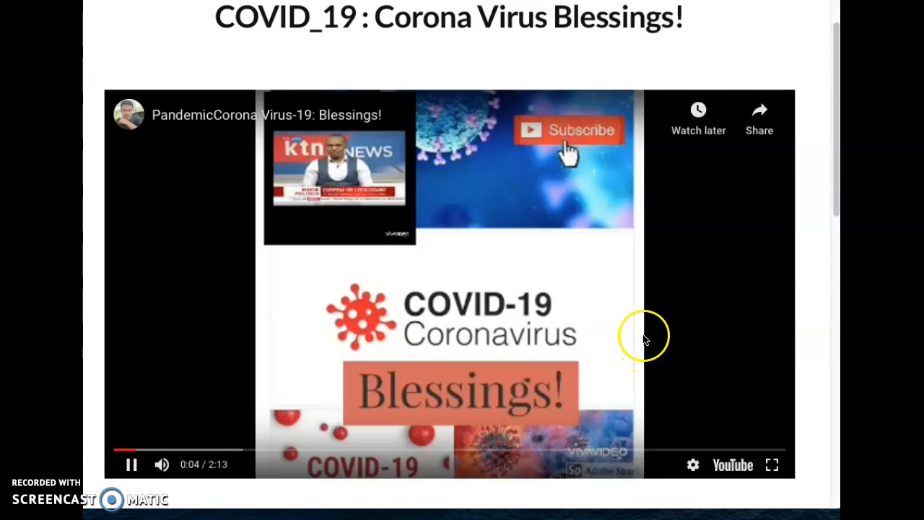
scroll(614, 303, "down", 1)
scroll(615, 299, "up", 2)
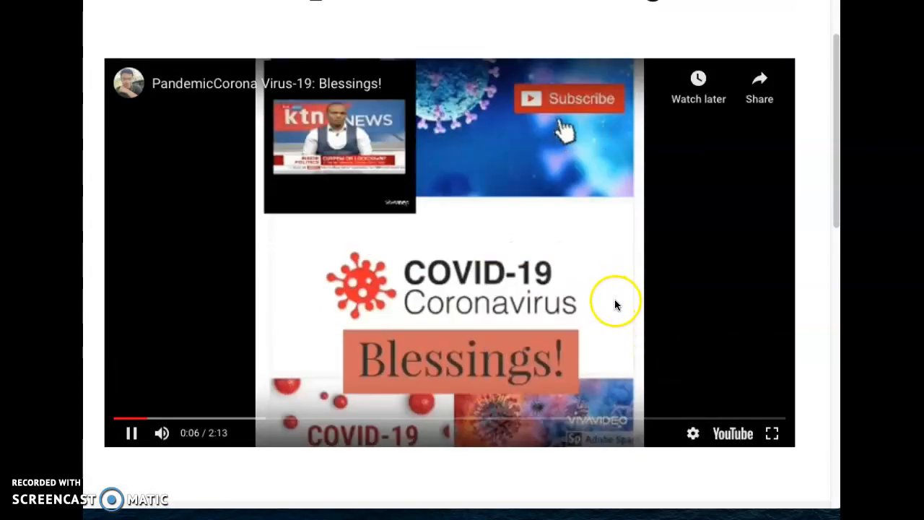
scroll(622, 351, "down", 1)
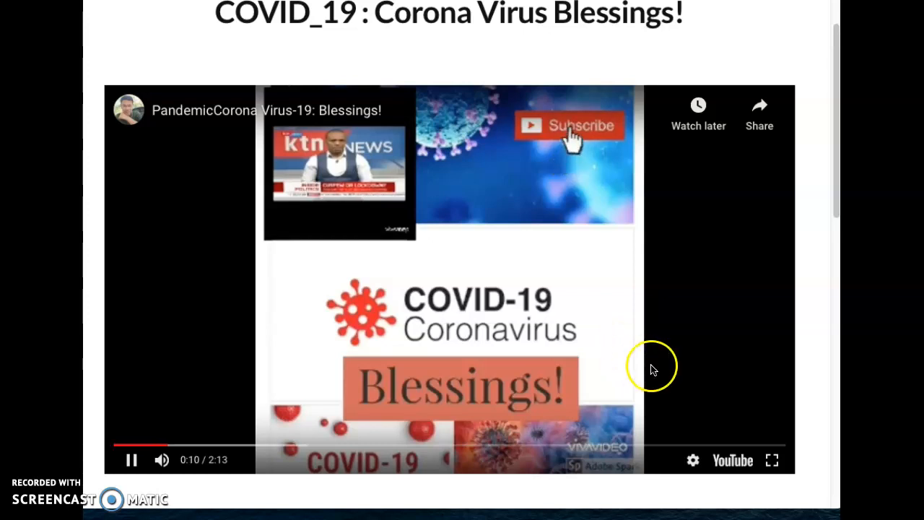
scroll(637, 346, "up", 1)
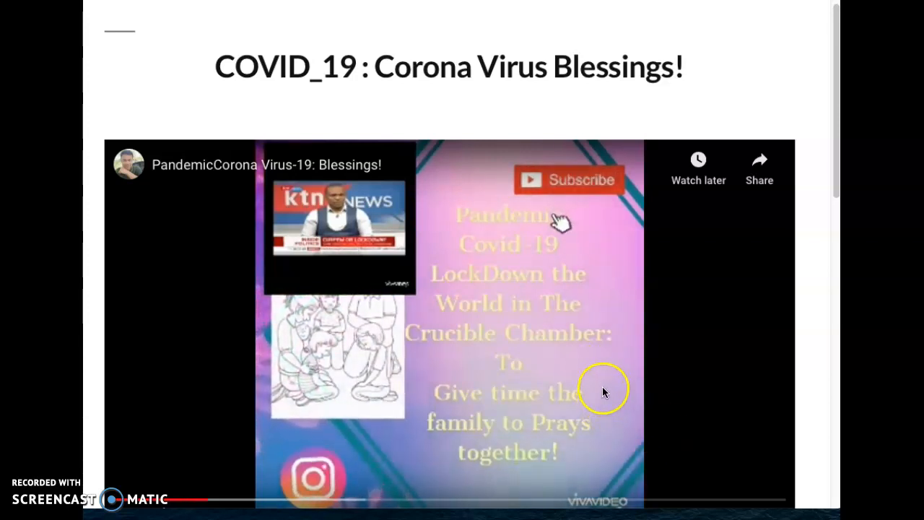
scroll(602, 385, "down", 1)
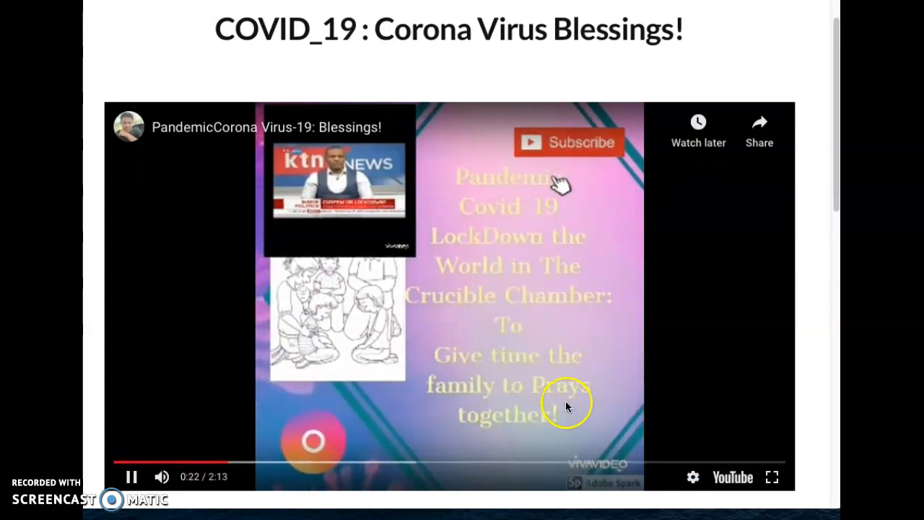
scroll(566, 362, "down", 1)
scroll(566, 358, "down", 1)
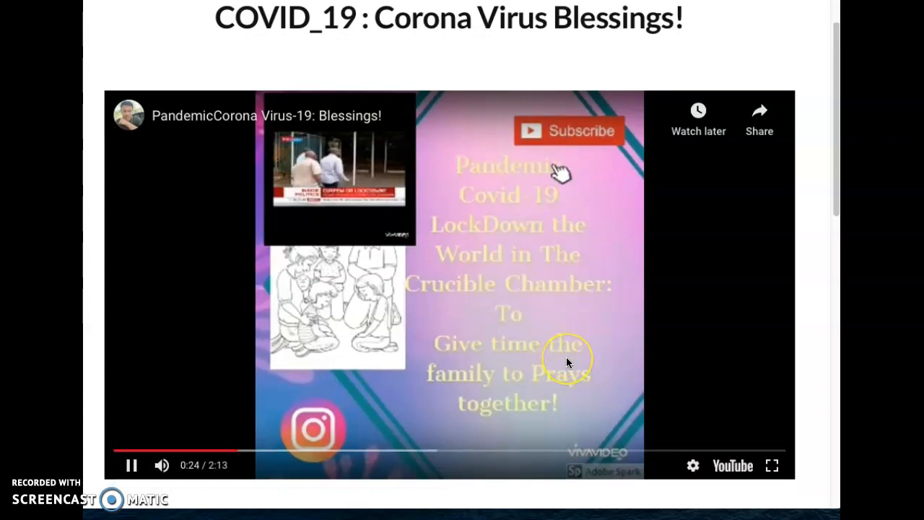